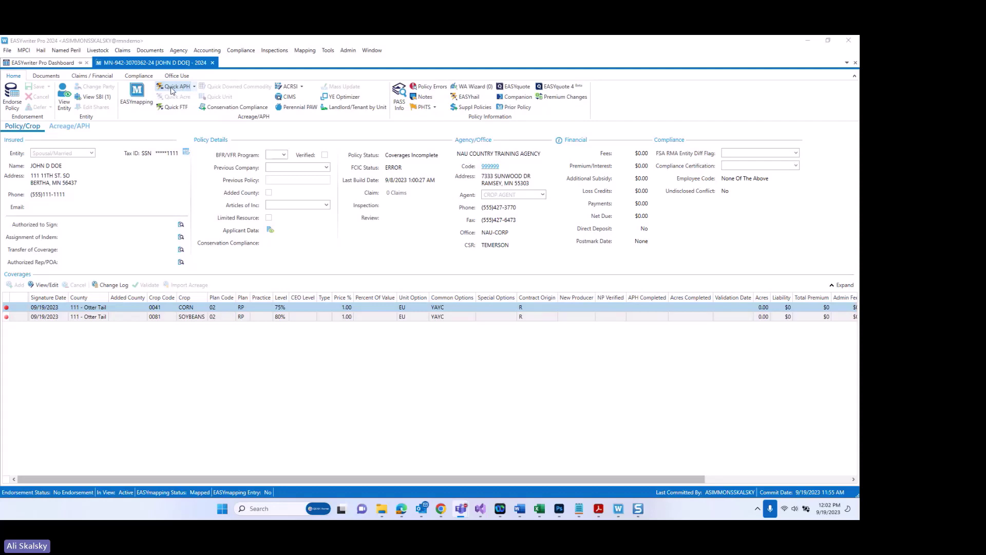
Step: Try current-year and then previous-year Quick APH entry on the policy before endorsing
click(172, 87)
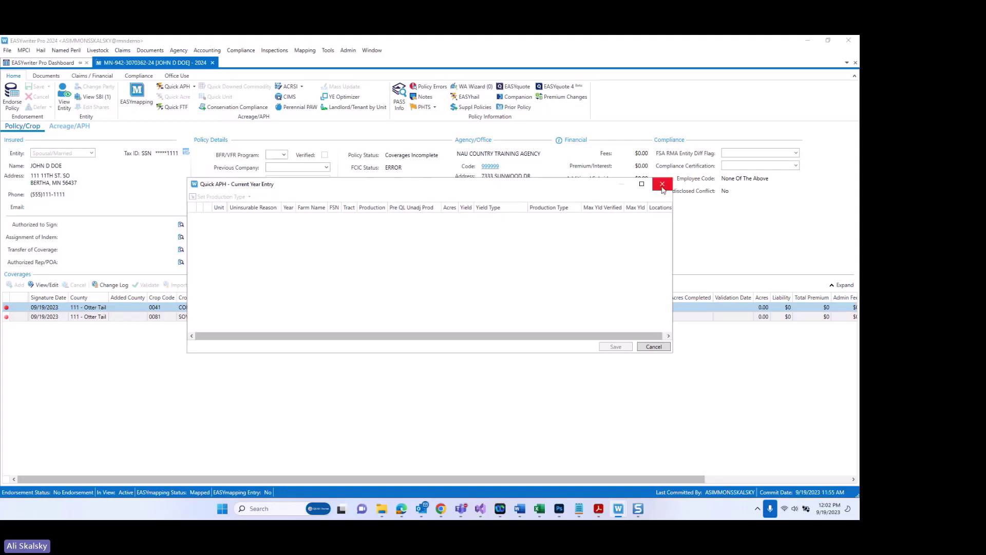
click(663, 185)
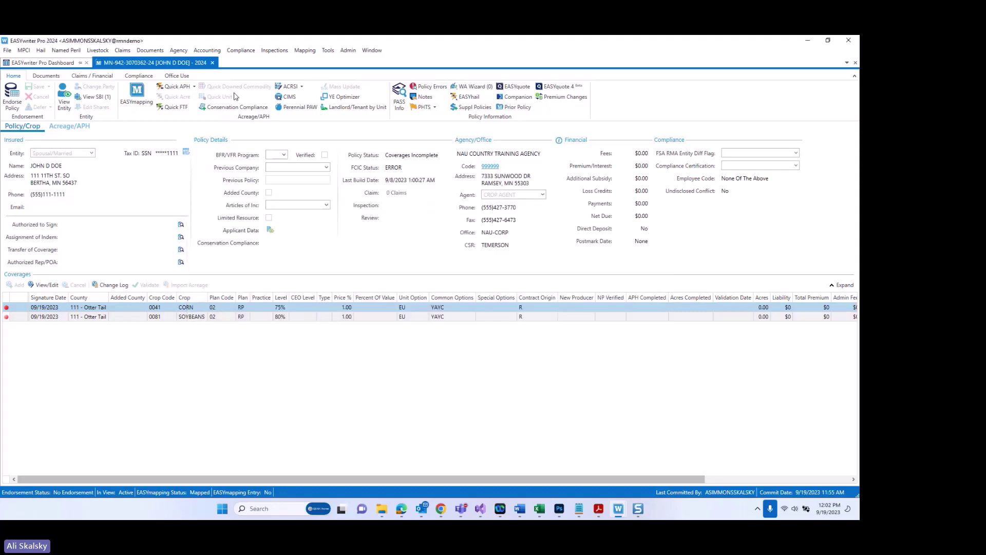
click(195, 88)
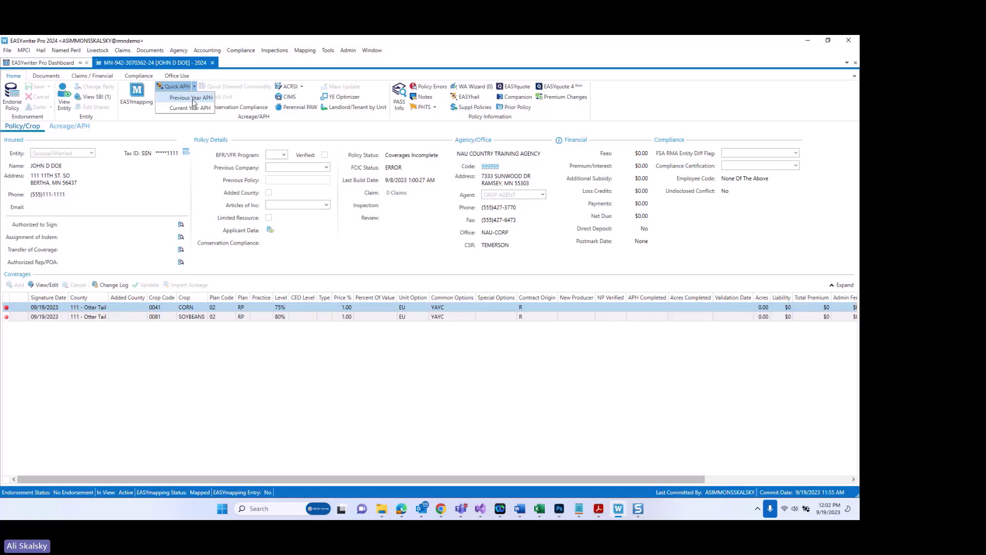
click(194, 101)
key(Escape)
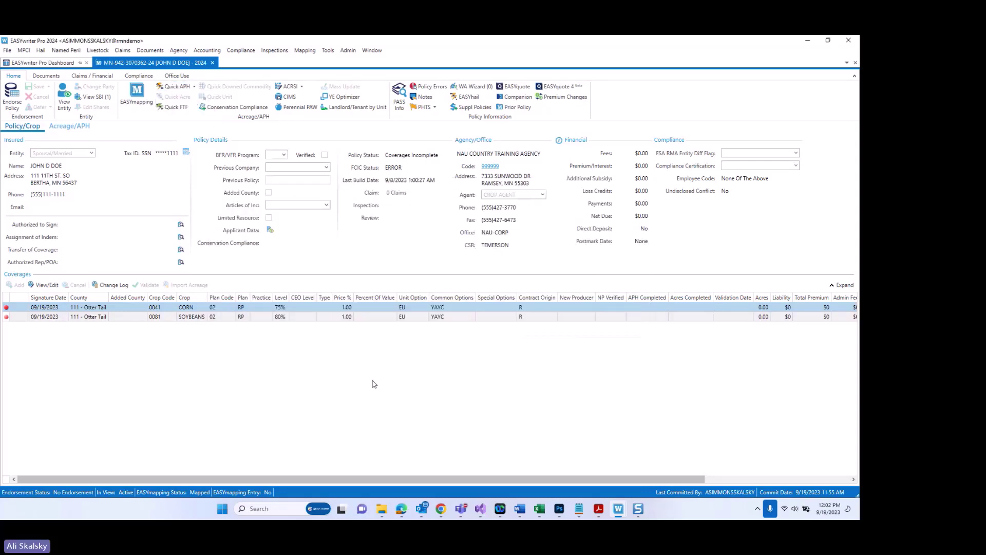
Step: Start an endorsement on the 2024 policy and choose Previous Year APH entry
click(13, 105)
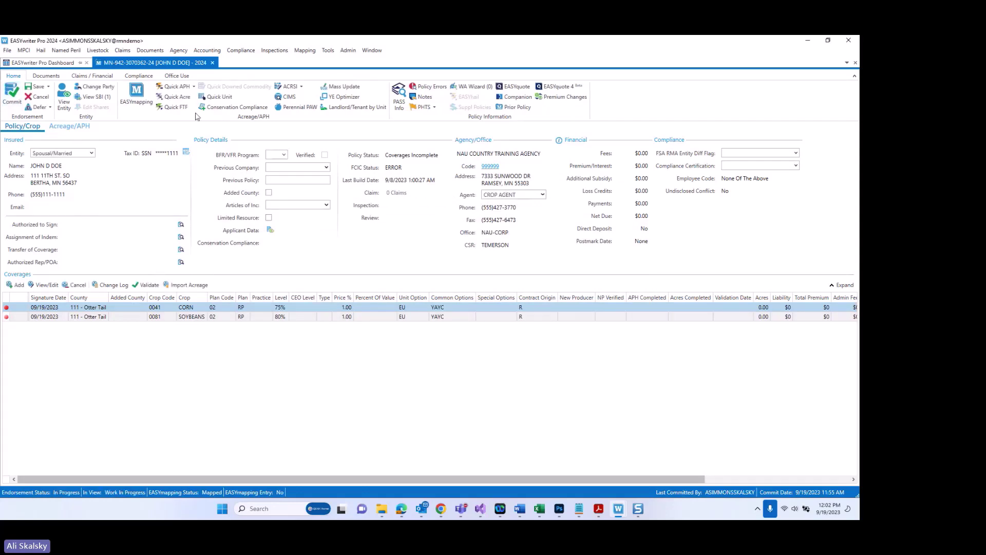
click(194, 87)
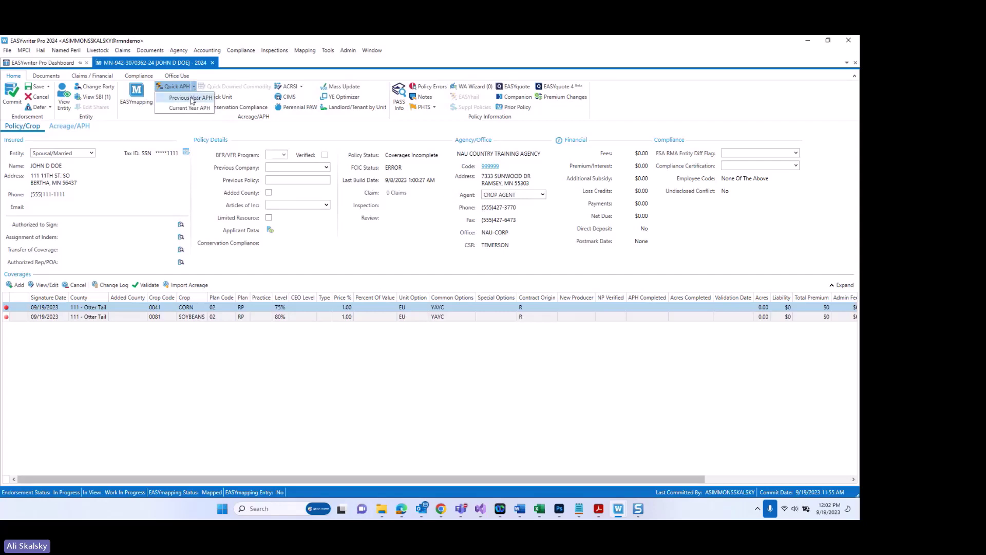
click(191, 98)
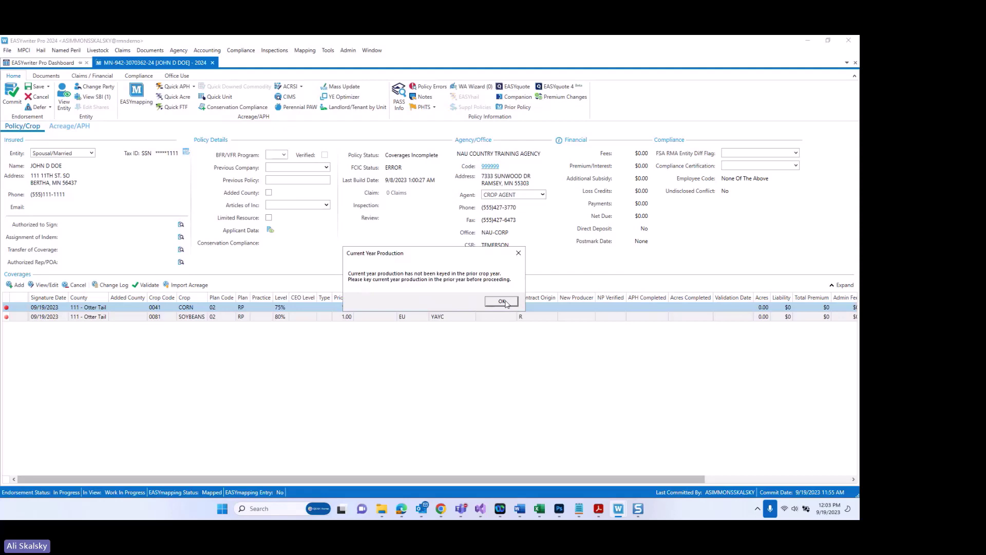
Step: Dismiss the Current Year Production warning, close APH Quick Entry and close the Quick APH year list
click(502, 301)
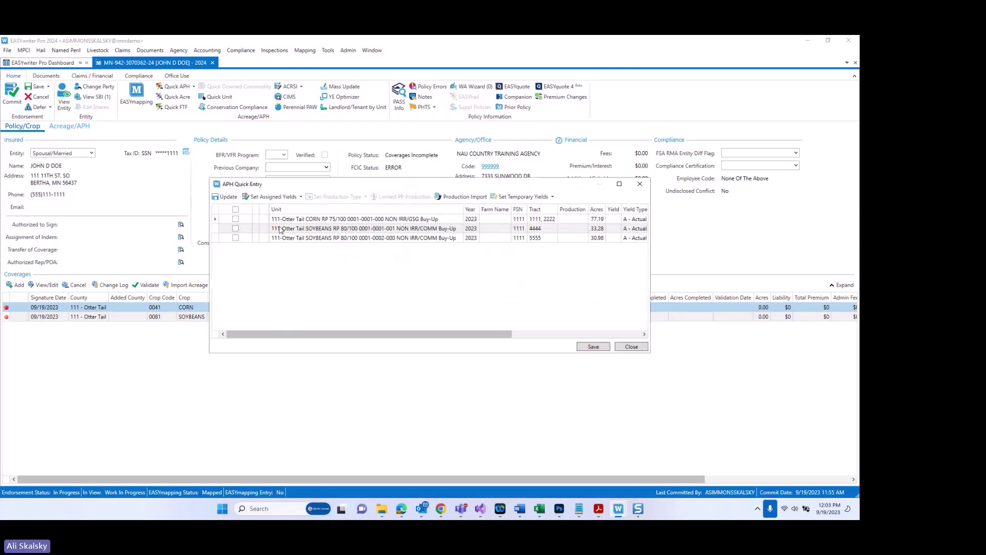
click(639, 184)
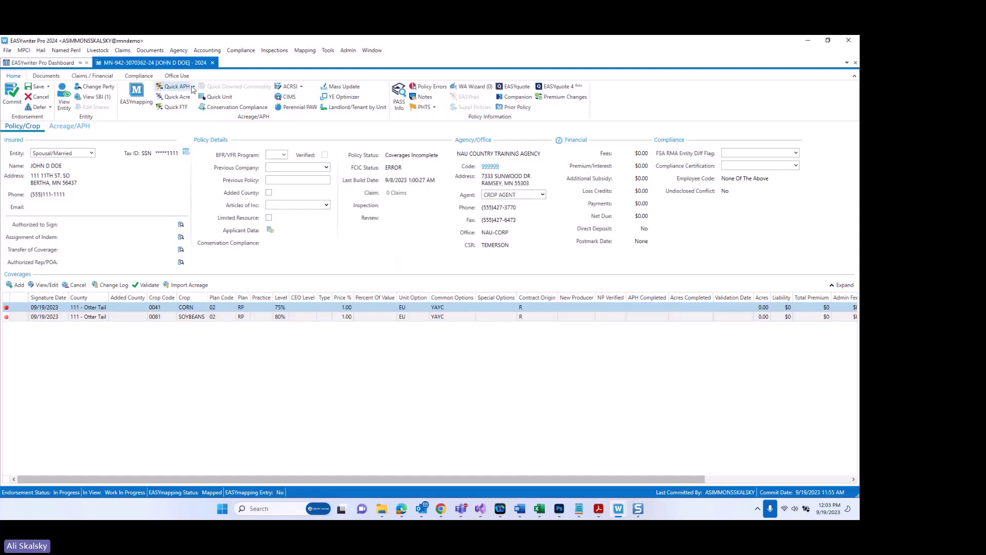
click(194, 87)
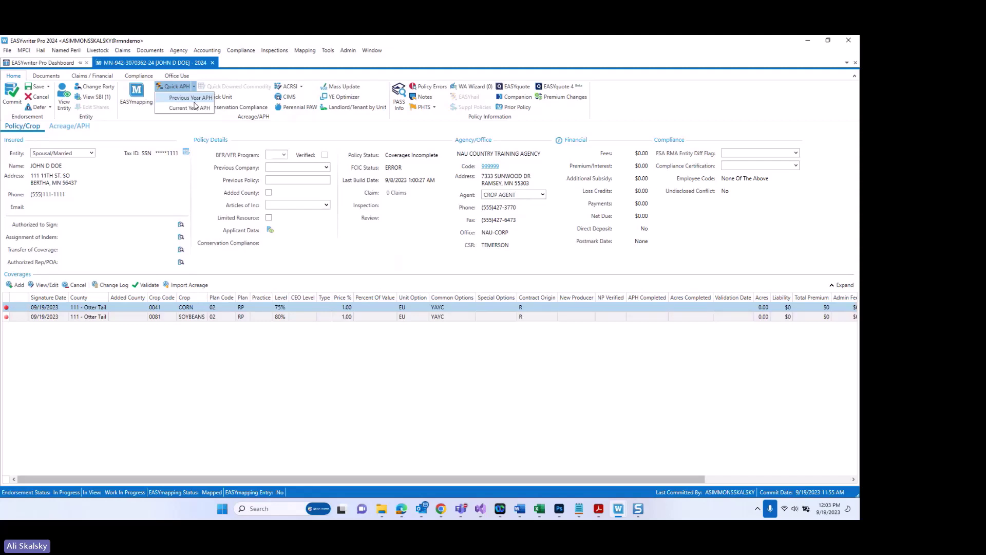
click(330, 251)
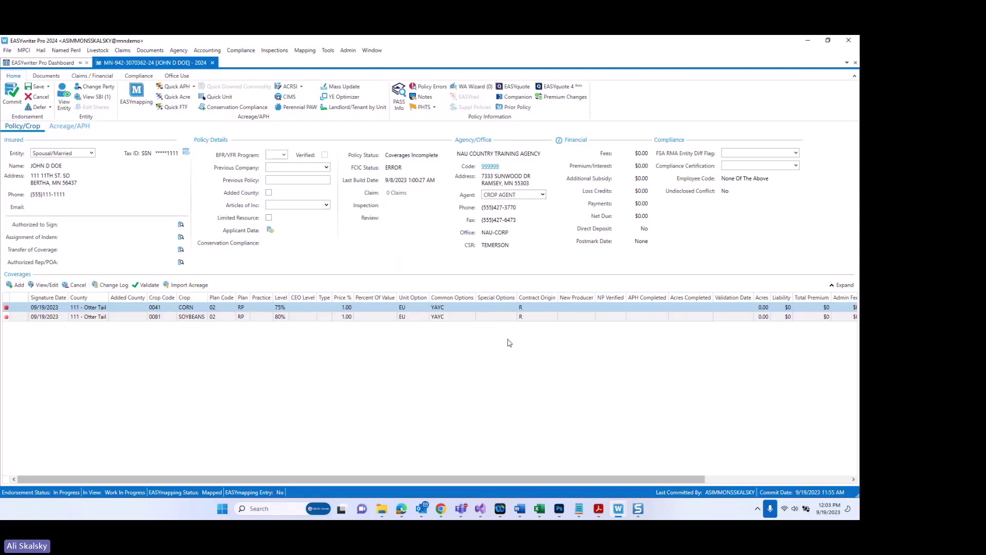
Step: Start an endorsement on the 2023 policy in the EASYwriter Pro 2023 window
mouse_move(621, 510)
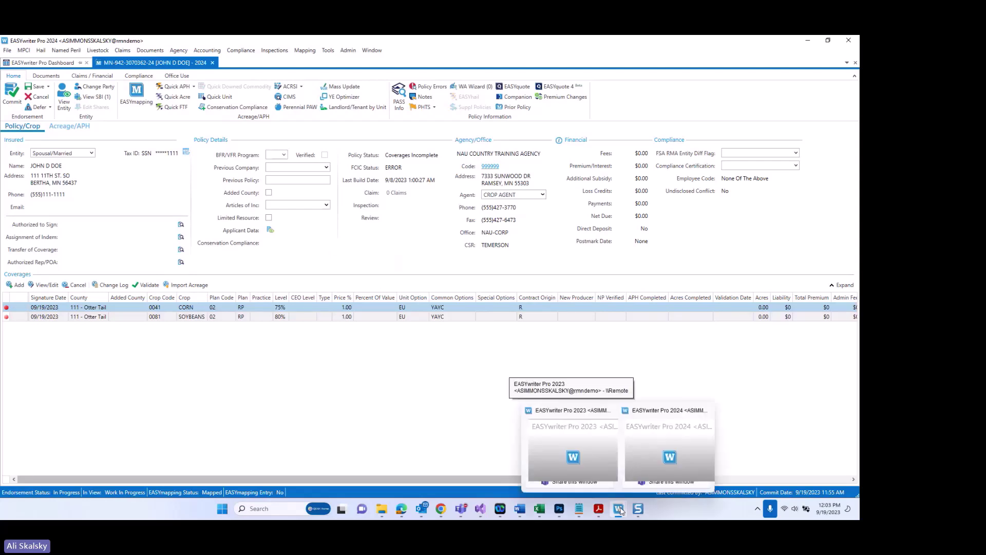
click(585, 464)
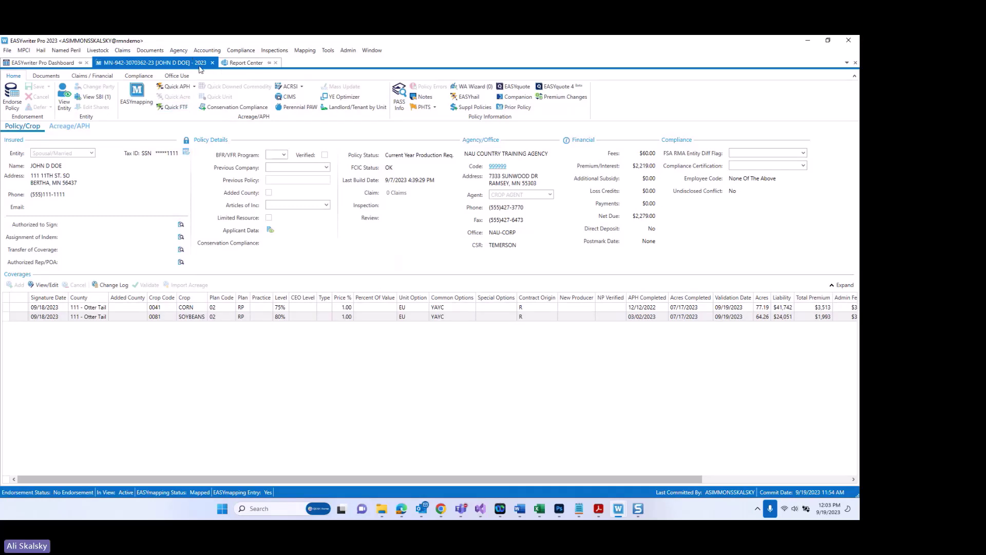
click(13, 103)
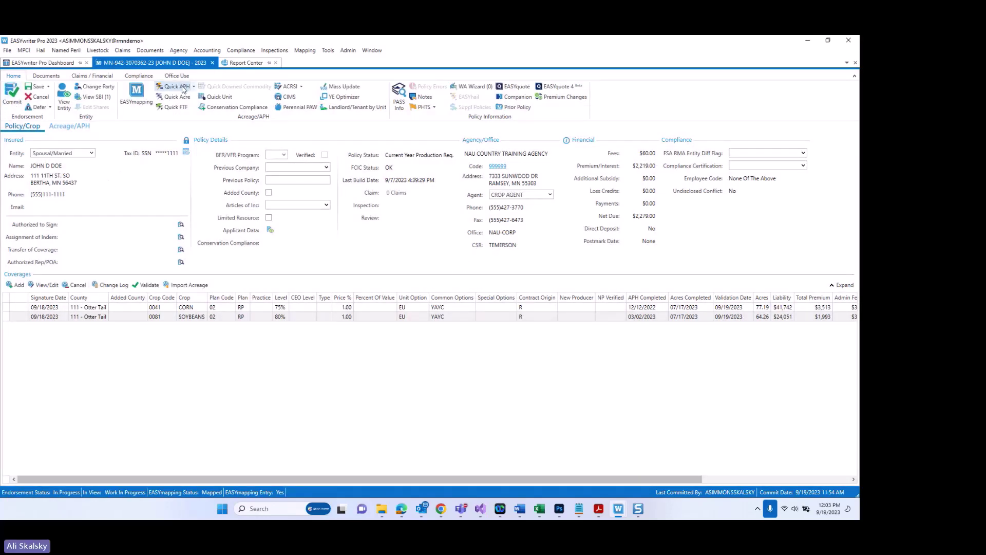
Step: Cancel the pending 2024 policy endorsement and confirm with Yes
mouse_move(618, 509)
click(649, 457)
click(35, 100)
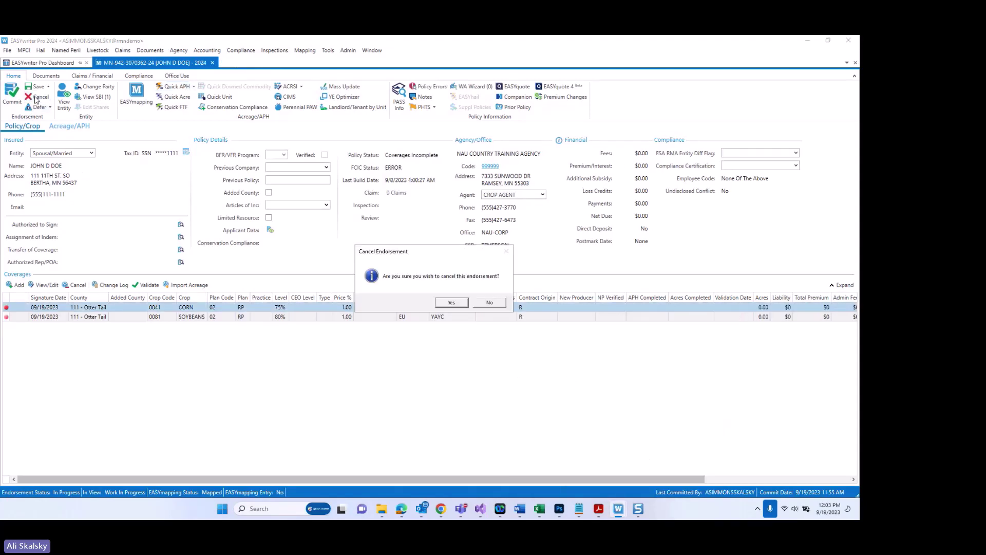
click(443, 305)
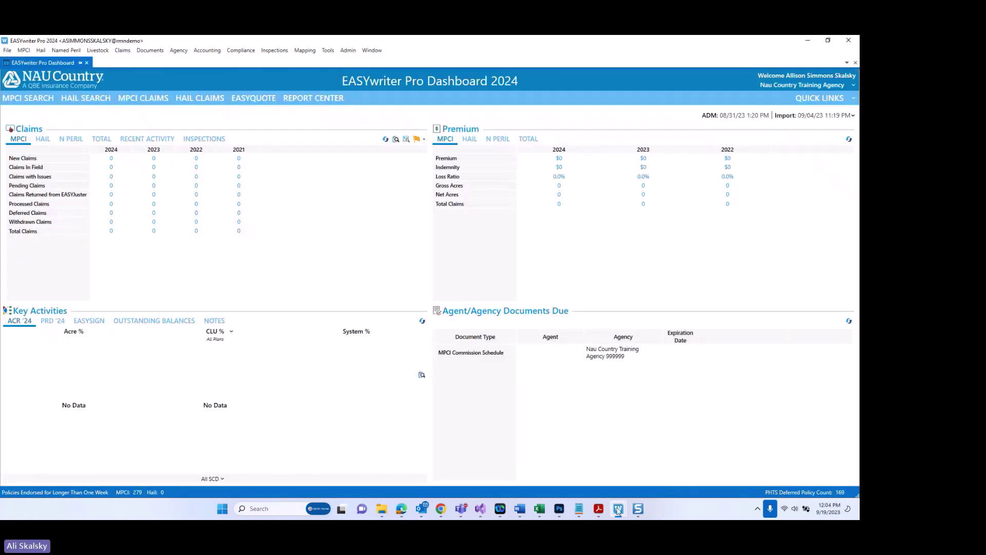
Step: Open Quick APH Current Year Entry for the 2023 corn and two soybean units, maximized
mouse_move(618, 510)
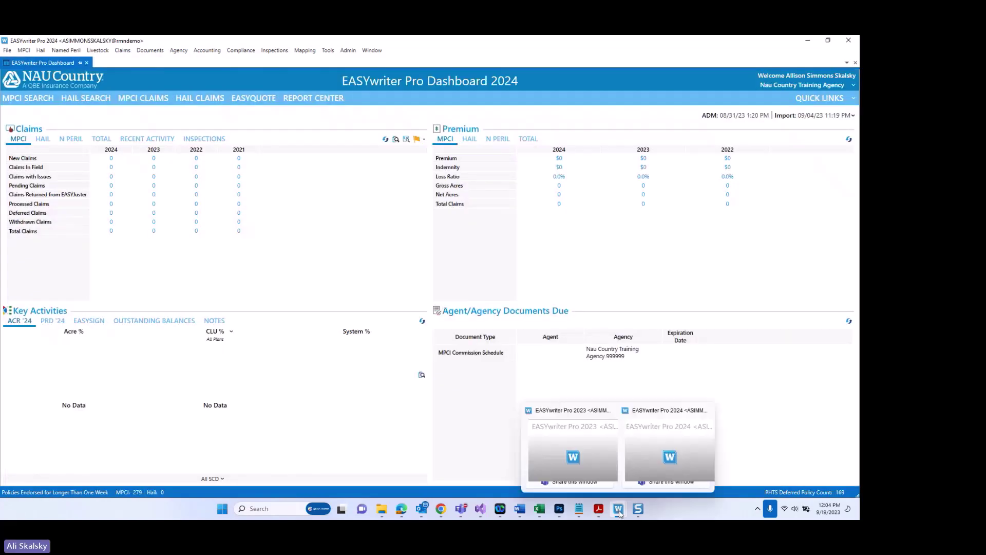
click(599, 455)
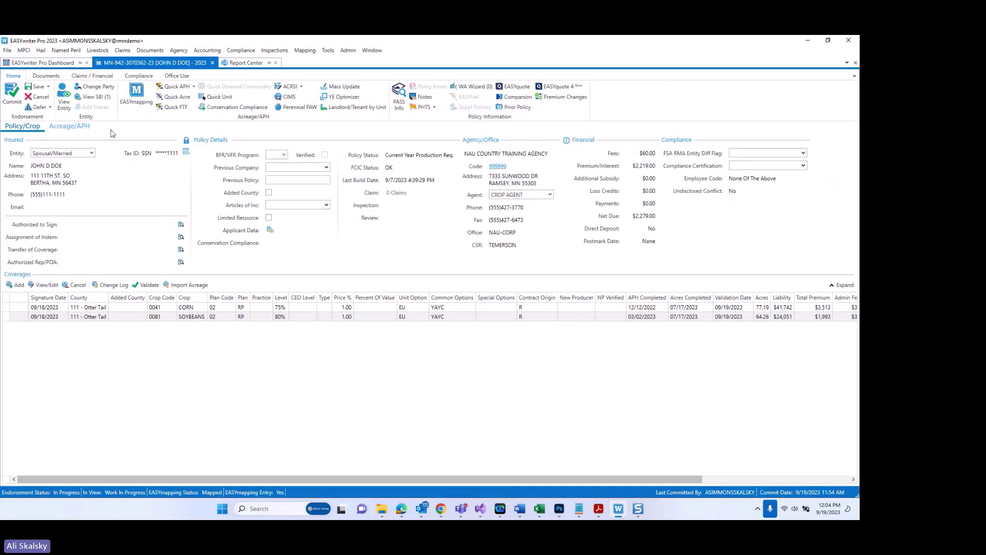
click(177, 88)
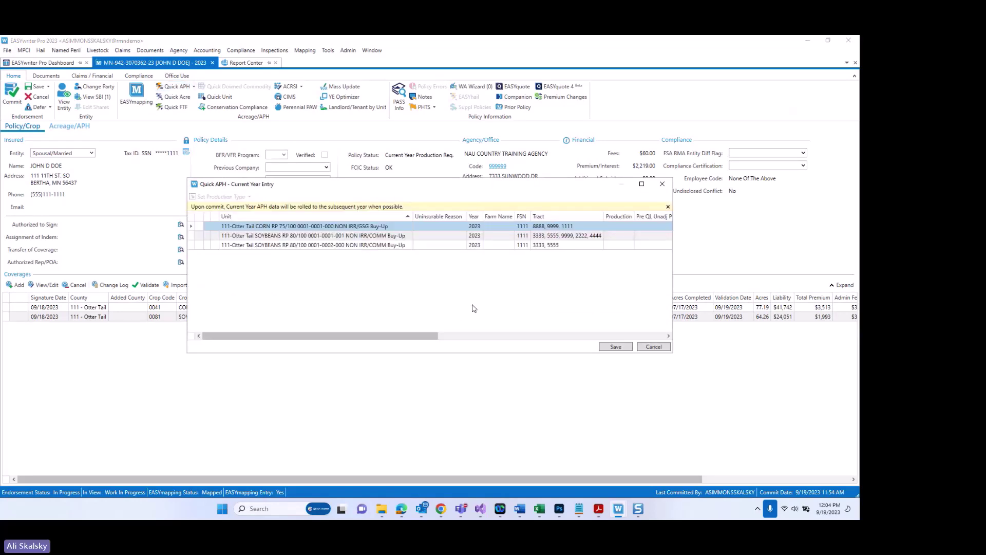
click(642, 184)
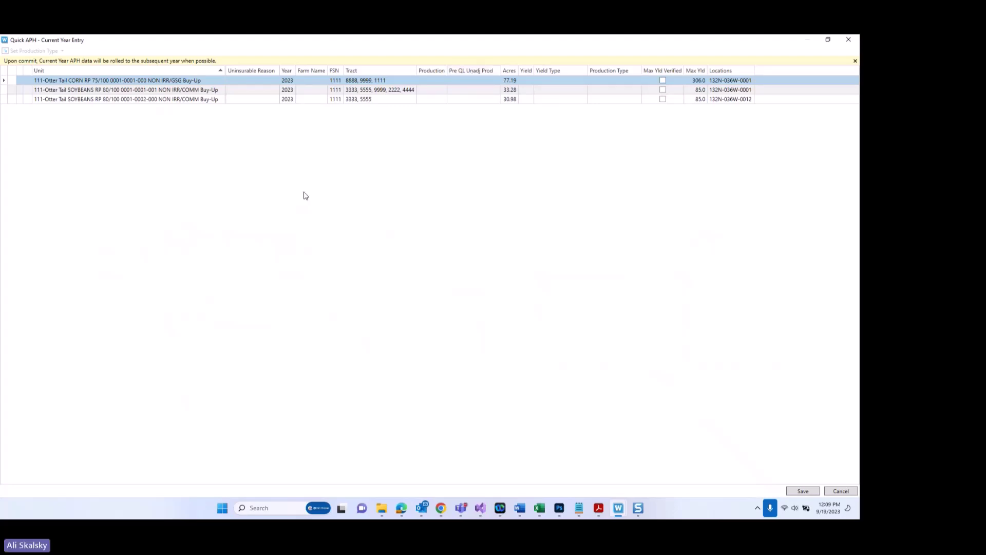
Step: Enter 1,100 as the corn unit's production, giving a 14.0 Actual Yield
click(426, 82)
text(1,1)
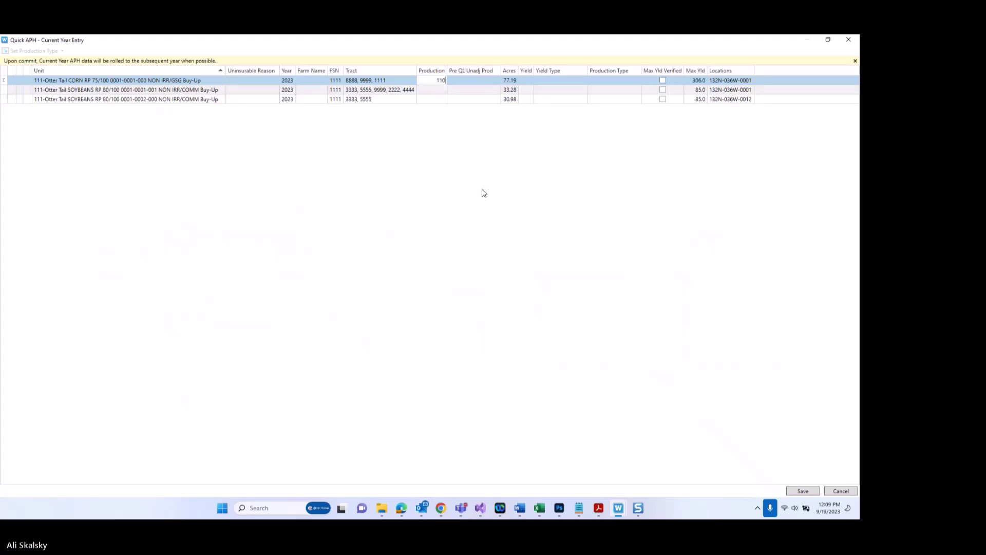
text(00)
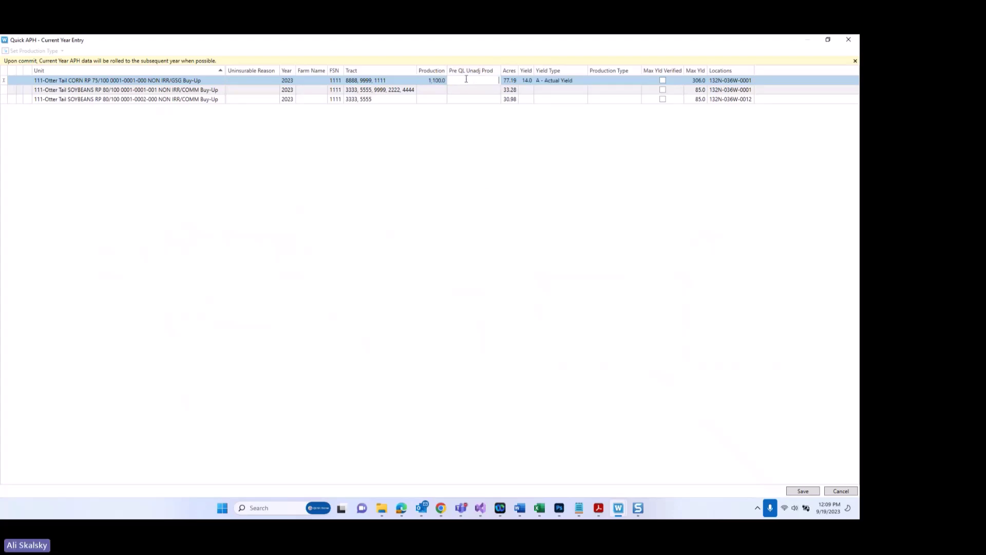
click(467, 81)
Step: Correct the corn unit's Pre QL Unadj Prod to 1,100.0 to clear its error marker
text(00.0)
click(487, 81)
key(Right)
key(Tab)
mouse_move(453, 85)
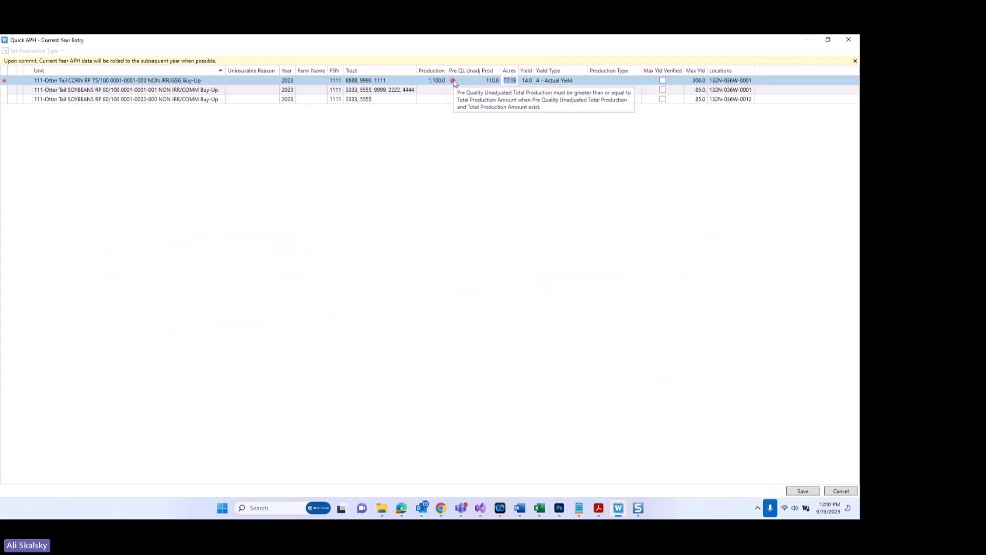
click(481, 81)
text(1100)
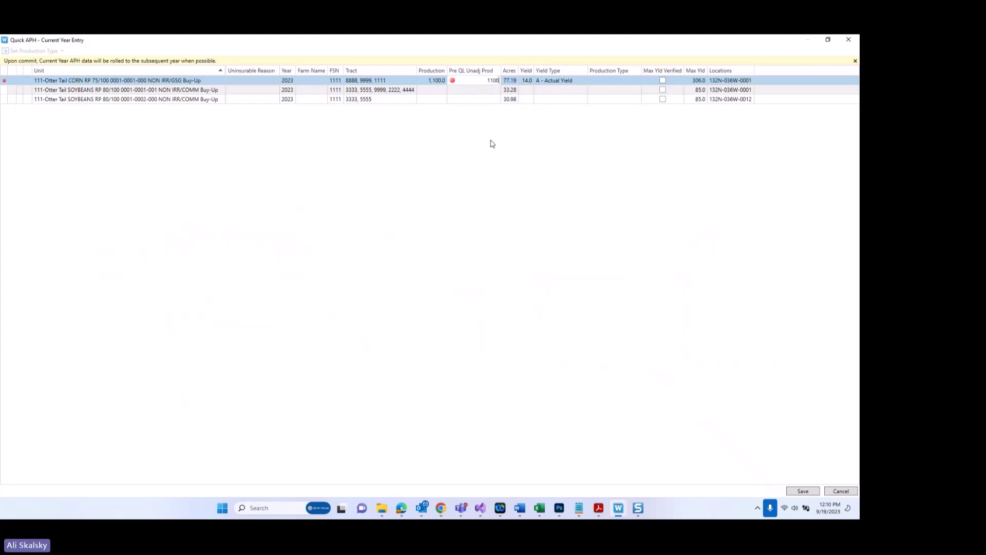
key(Tab)
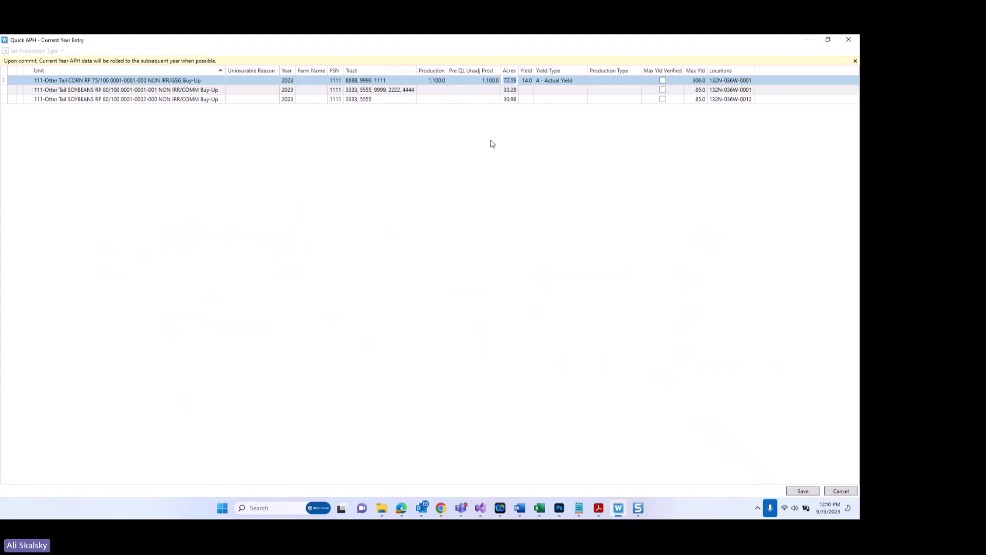
Step: Review the yield type codes, keep A - Actual Yield for corn, and bring up production type choices
click(579, 82)
click(584, 81)
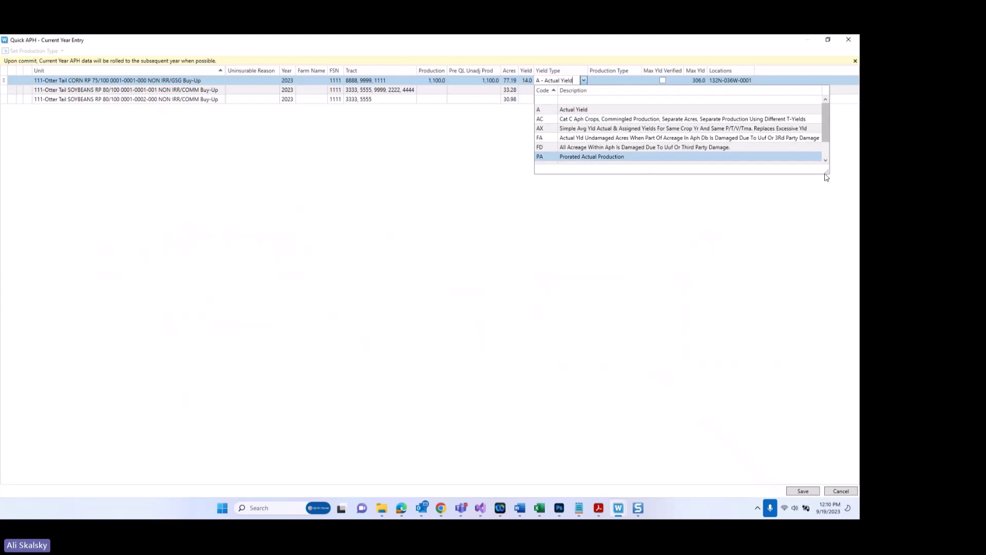
drag(826, 172, 846, 241)
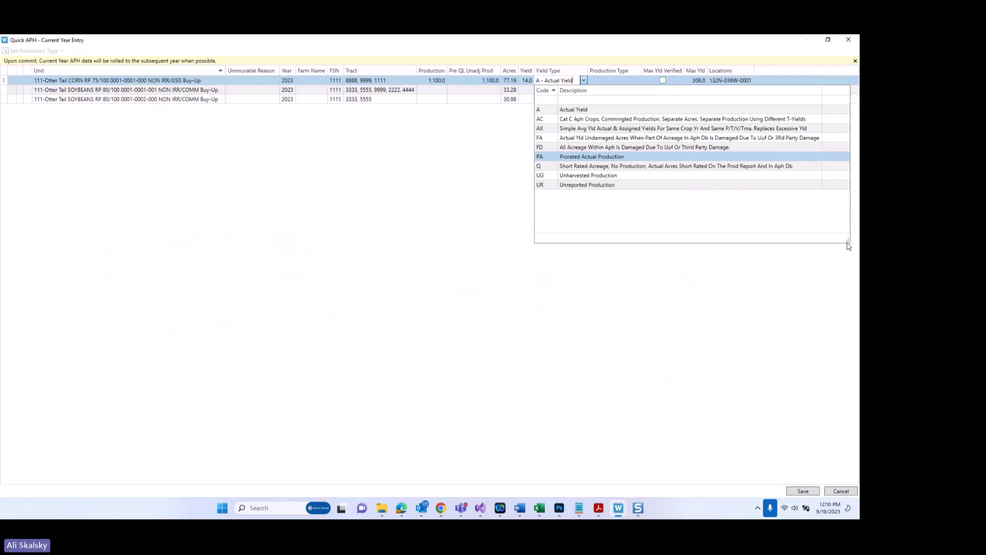
click(849, 246)
click(623, 80)
click(637, 81)
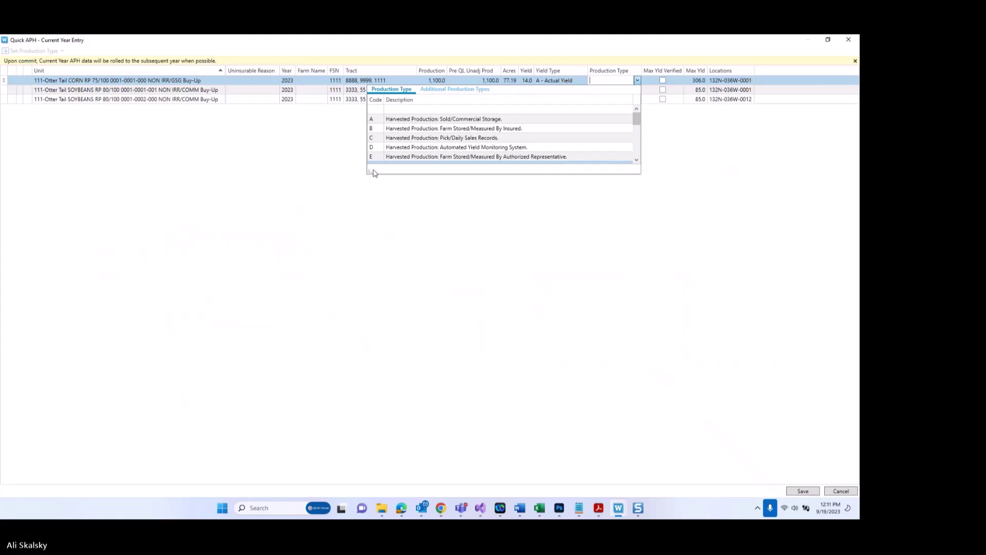
Step: Set the corn unit's production type to A - Harvested Production: Sold/Commercial Storage
drag(365, 168, 255, 312)
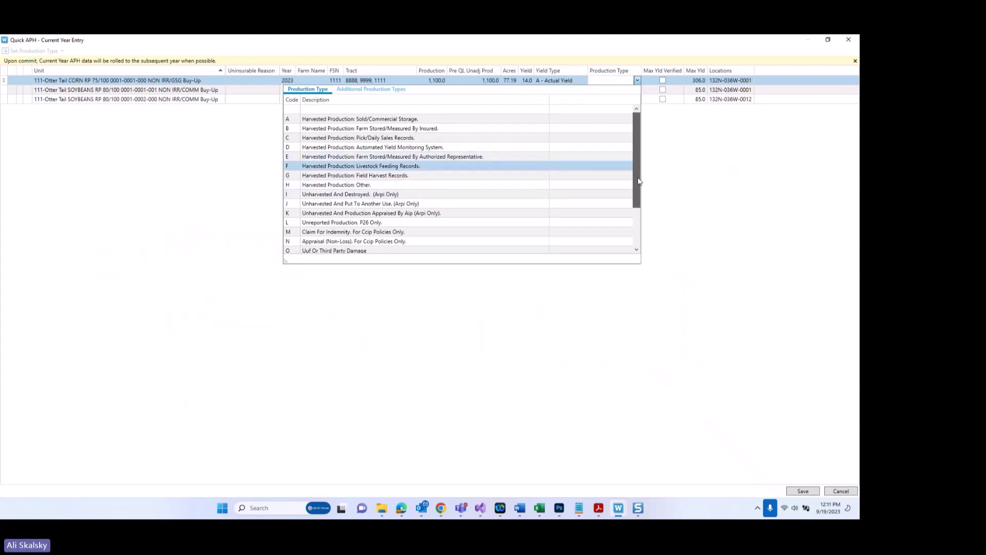
drag(639, 180, 640, 233)
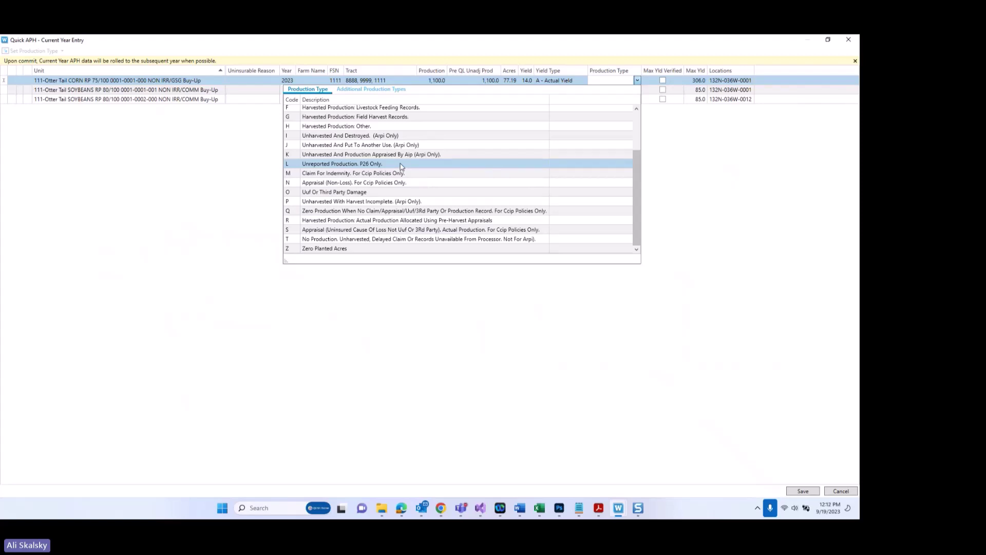
scroll(402, 167, up, 2)
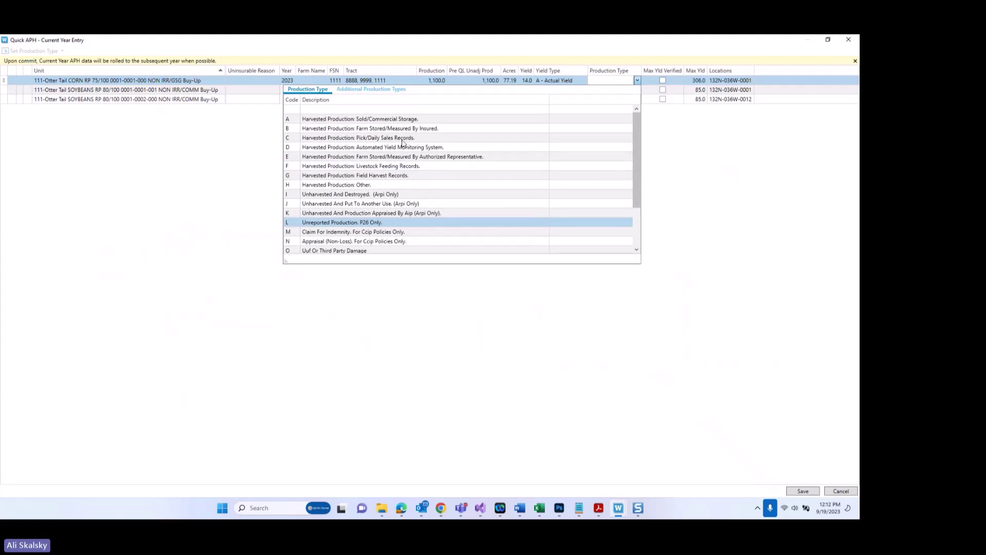
click(406, 120)
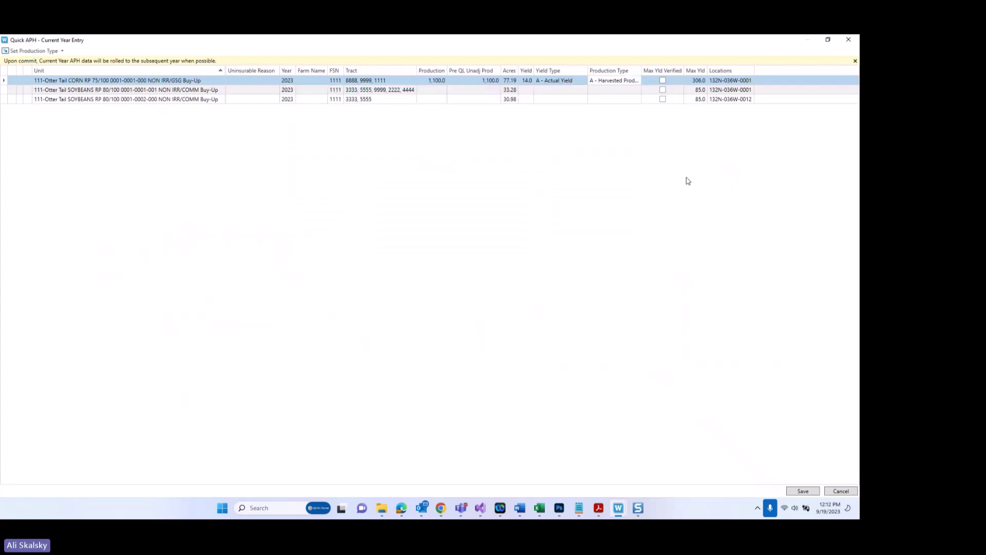
Step: Enter 555 as production and pre-QL unadjusted production for the first soybean unit
click(438, 91)
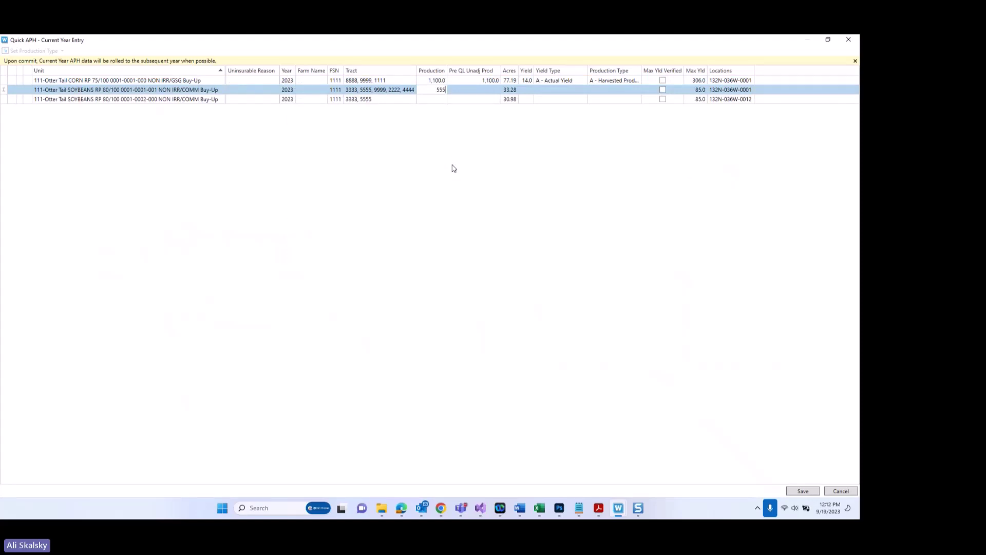
text(555)
key(Tab)
text(555)
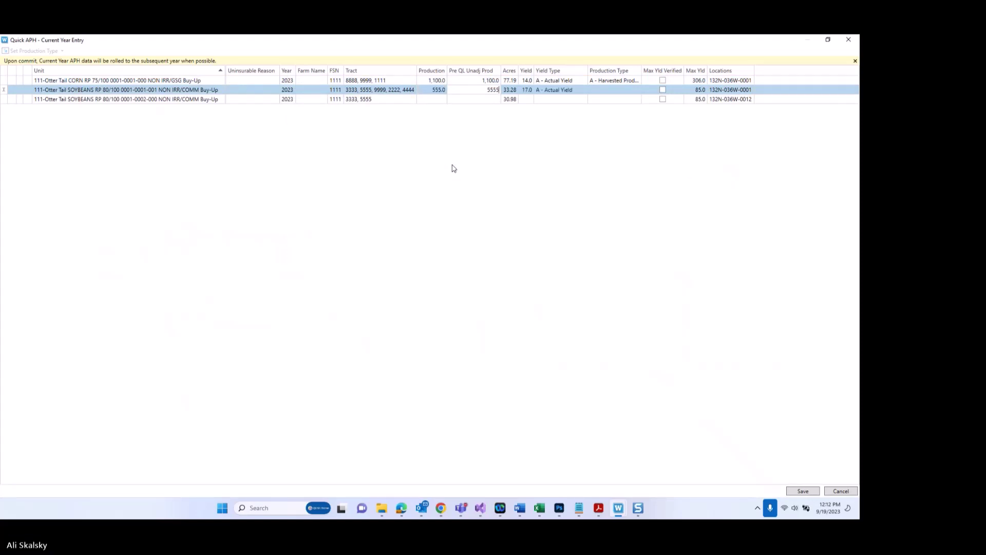
key(Tab)
click(635, 90)
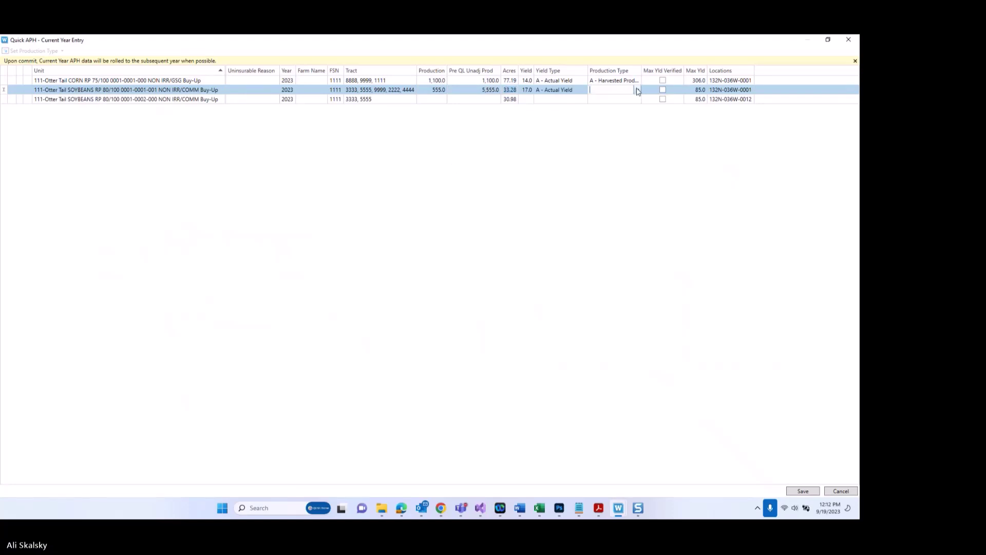
click(638, 91)
key(Escape)
Step: Enter 600 as production and pre-QL unadjusted production for the second soybean unit
click(444, 101)
text(600)
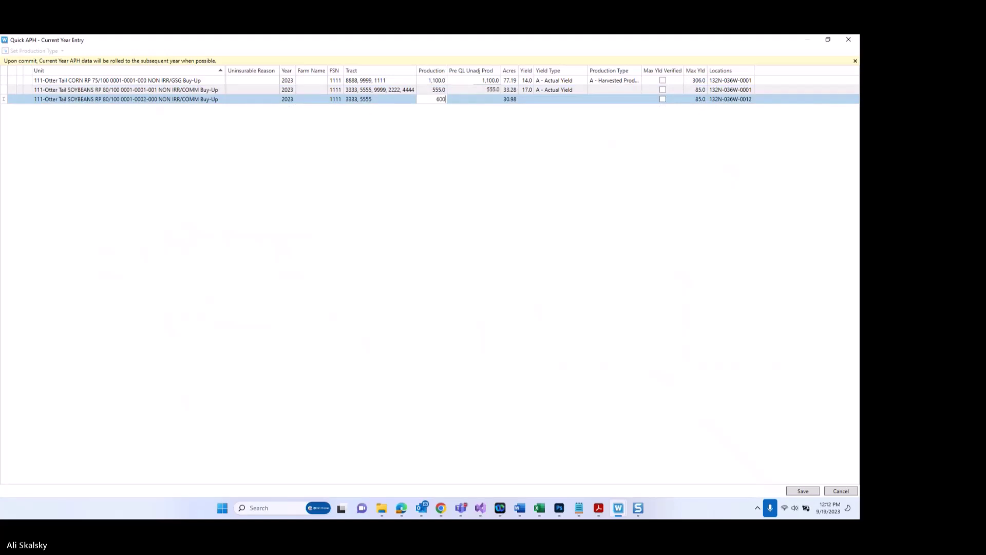
key(Tab)
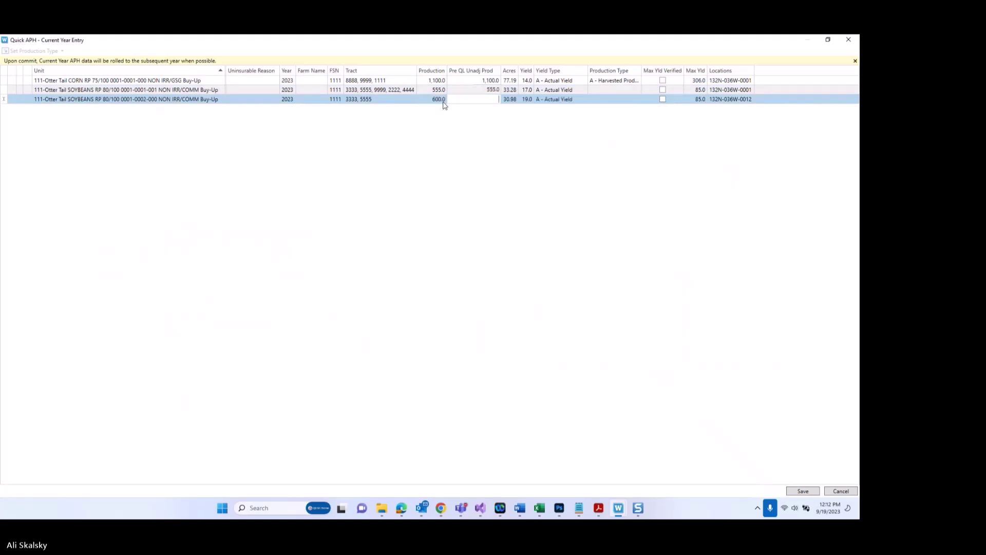
text(600)
Step: Set production type A for both soybean units
click(609, 92)
click(638, 90)
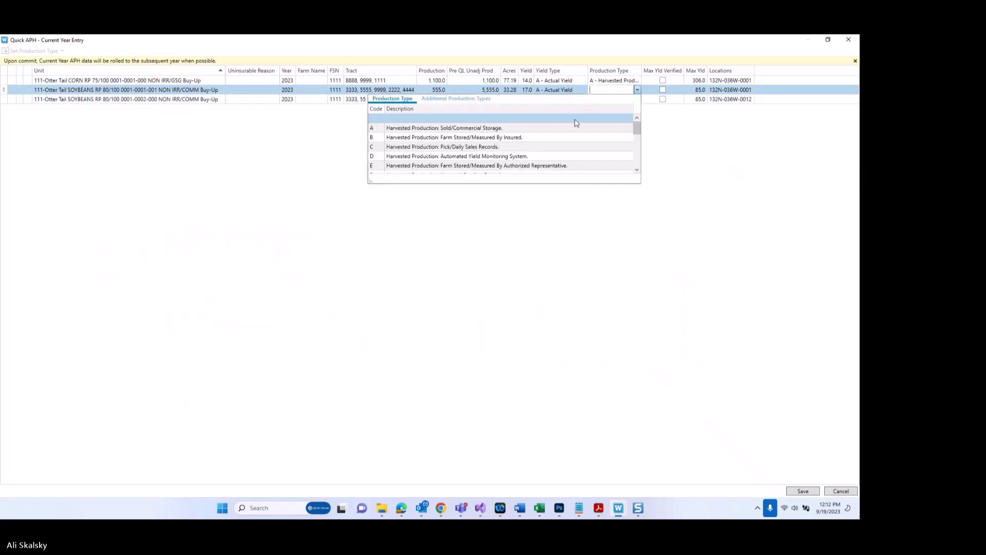
click(573, 128)
click(635, 100)
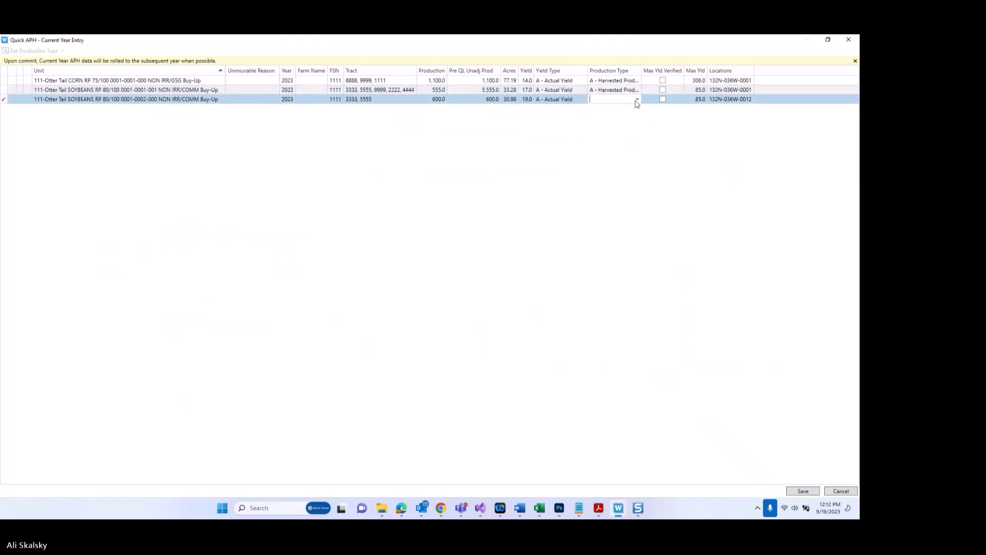
click(637, 100)
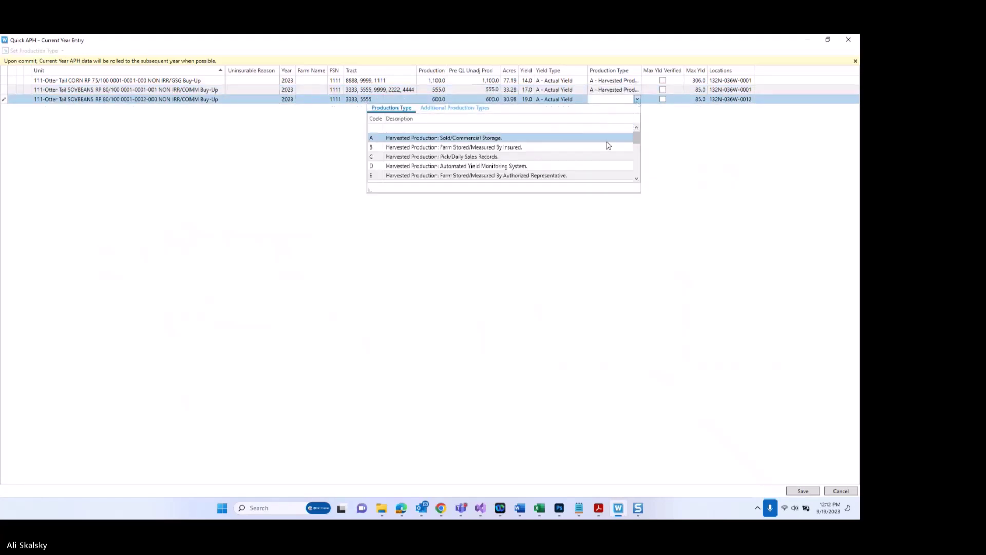
click(604, 138)
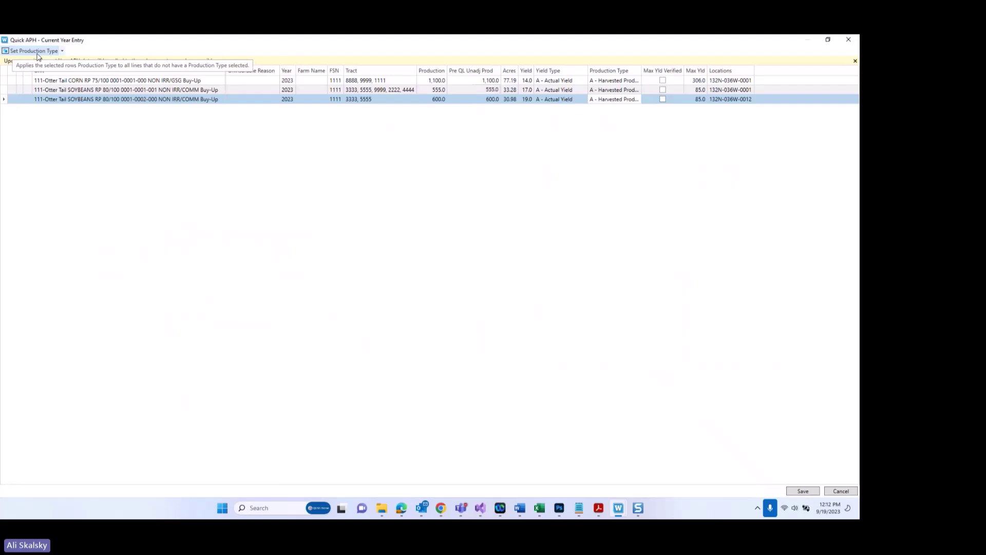
Step: Confirm the corn row's production type and save the Quick APH current-year entries
click(605, 83)
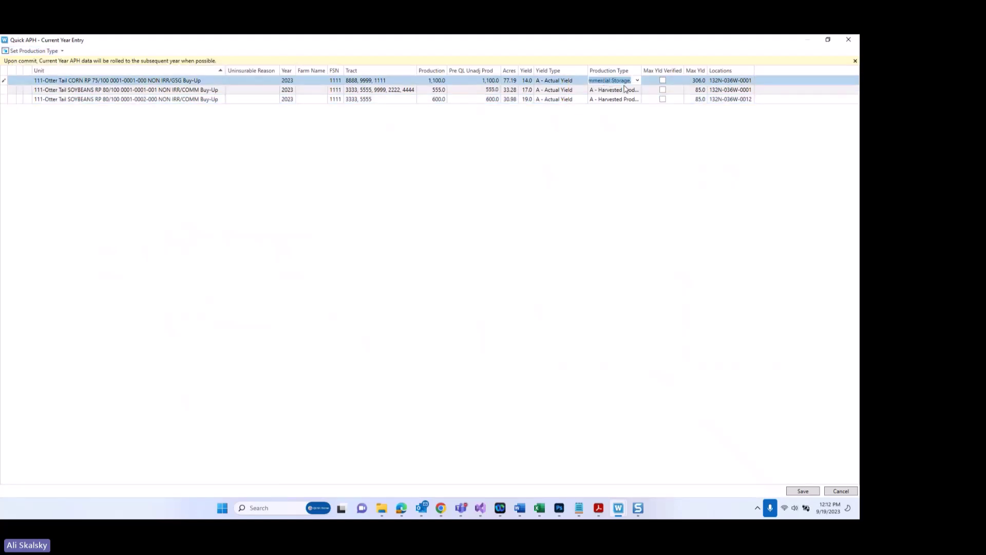
key(Escape)
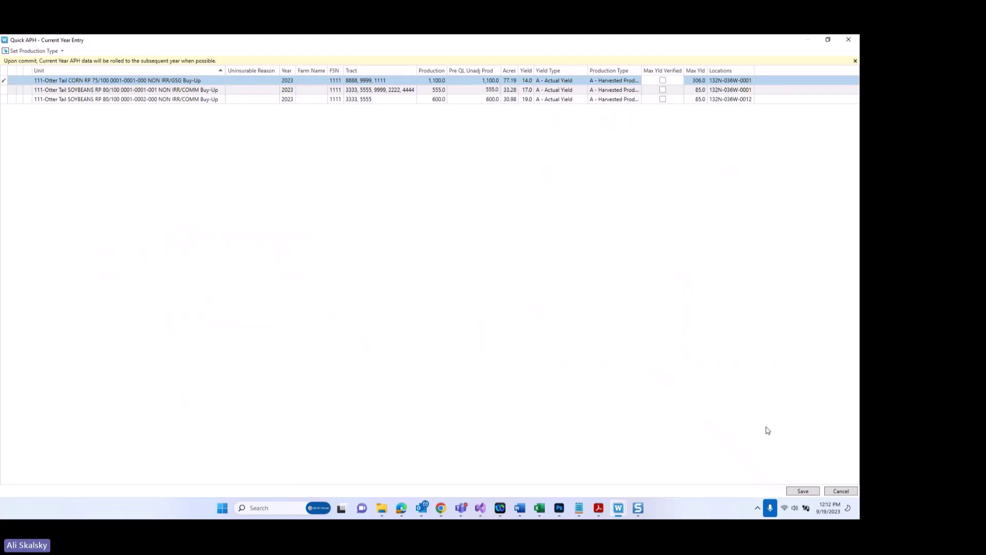
click(805, 492)
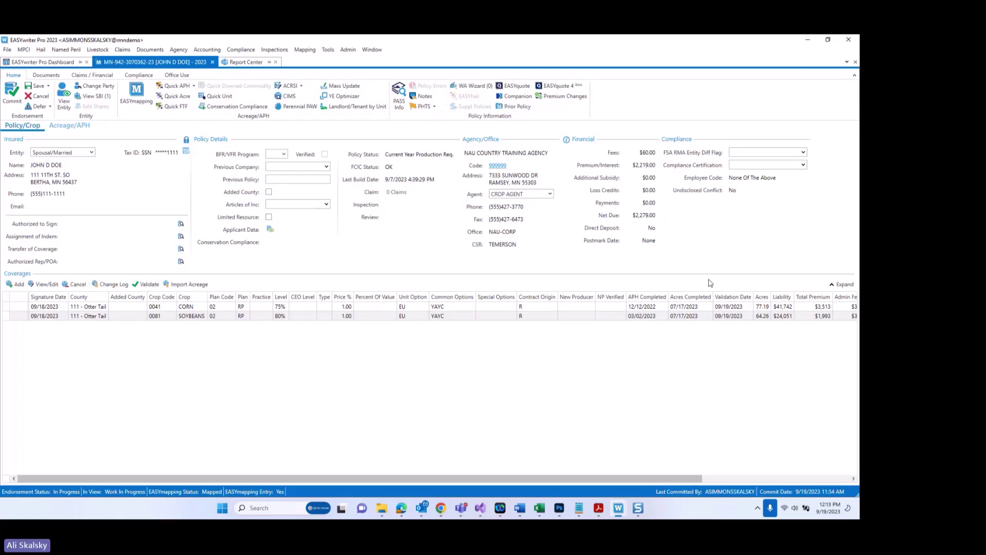
Step: Open Commit Endorsement and review the 9/19/2023 production received dates for corn and soybeans
click(11, 99)
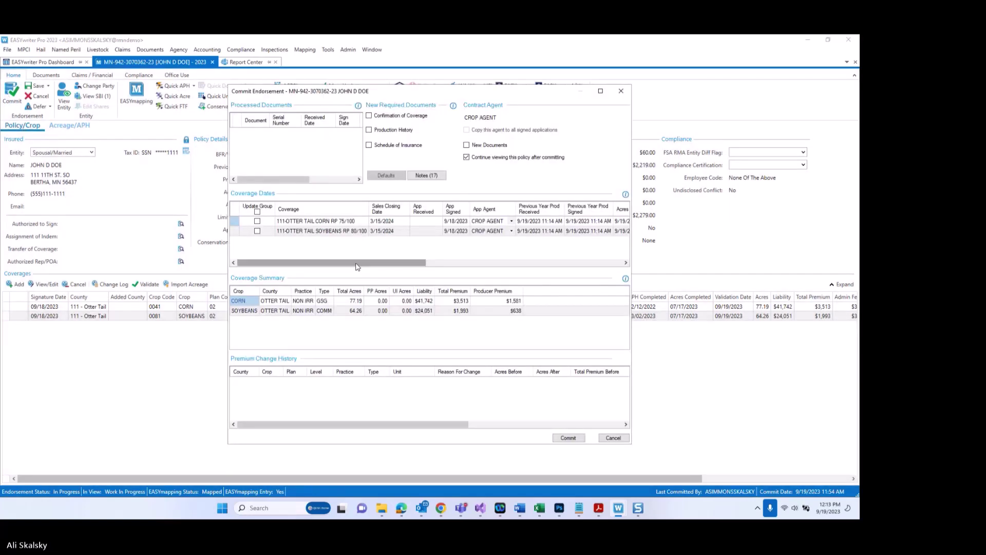
drag(357, 268, 519, 271)
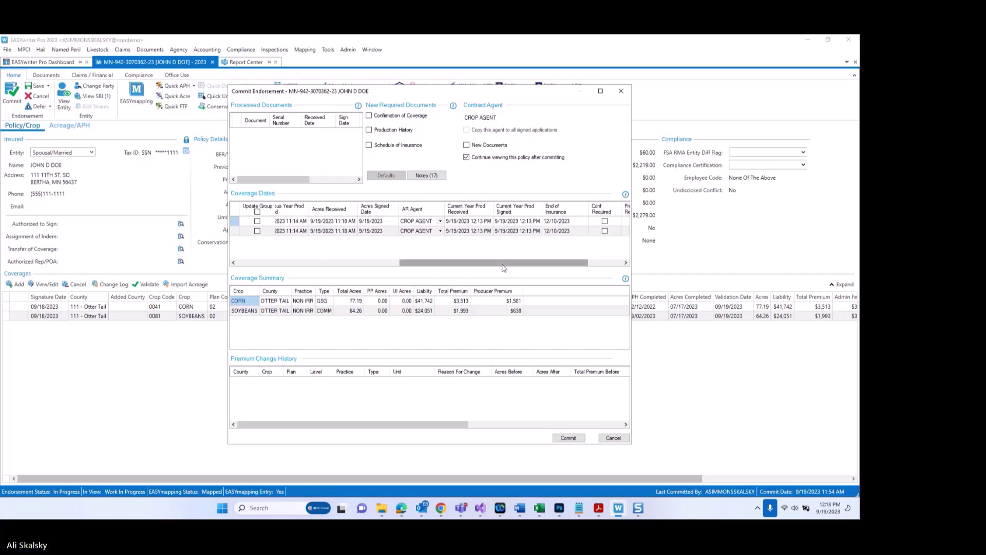
drag(430, 97, 435, 190)
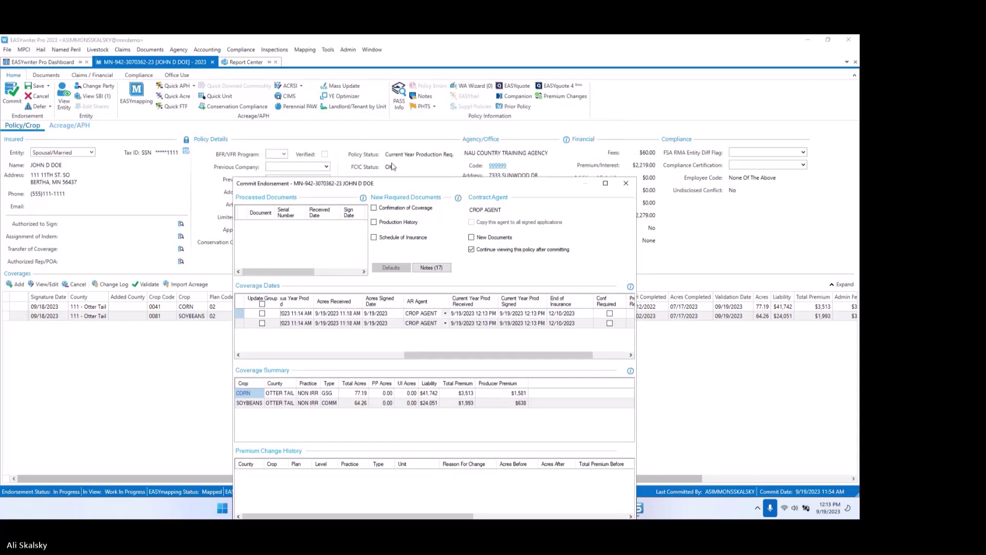
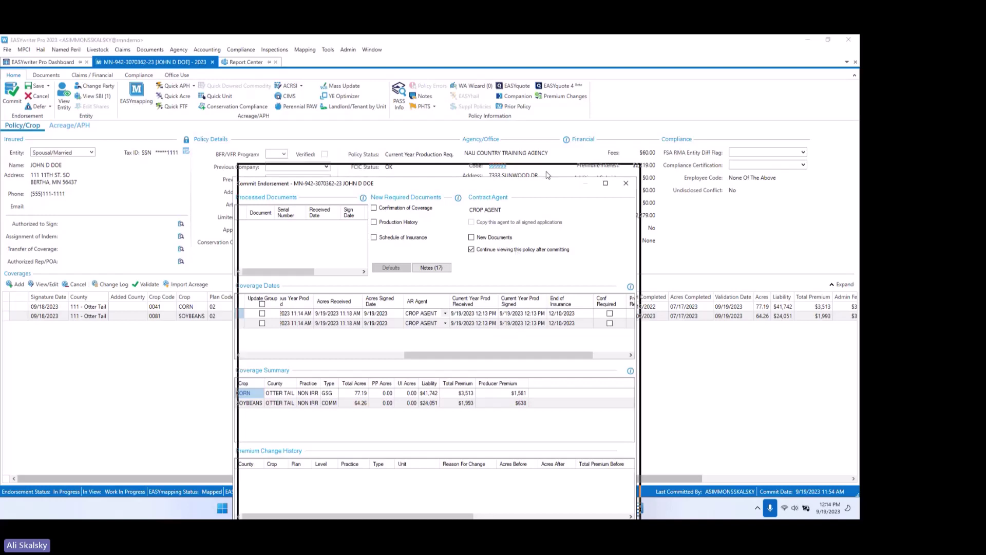
Step: Commit the pending endorsement so the 2023 policy returns to Complete status
click(588, 433)
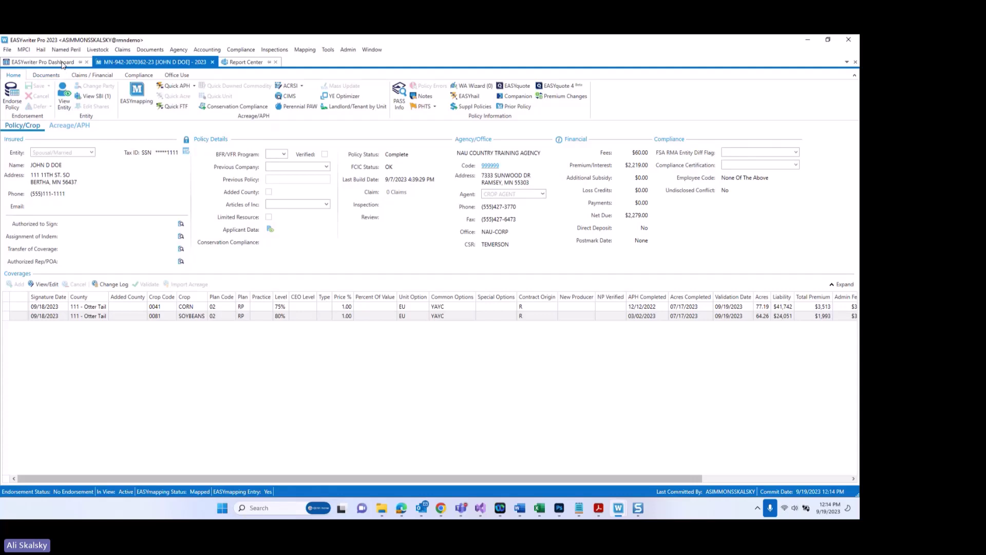
Step: Open the Missing Current Year APH report, scroll its three-unit grid right, and return to the 2023 dashboard
click(233, 65)
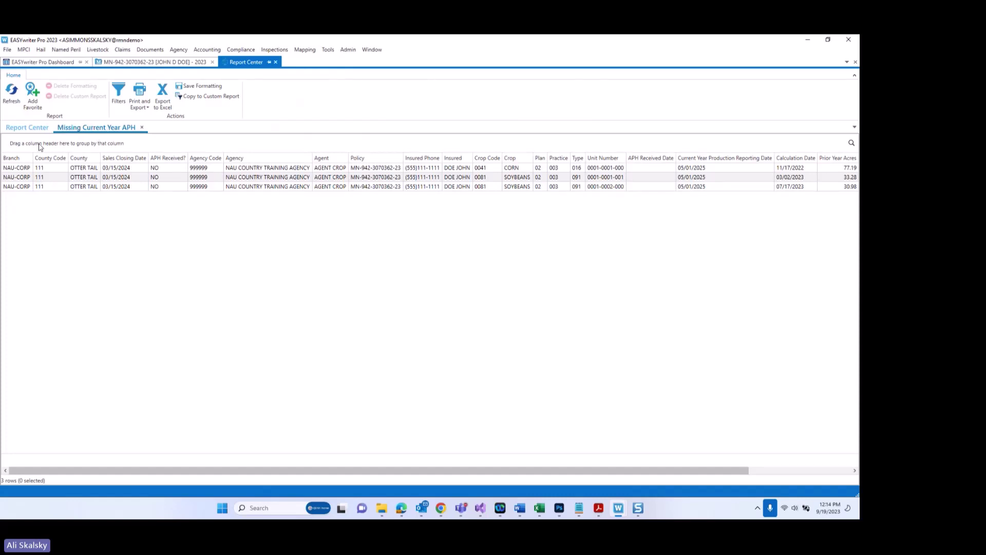
click(23, 128)
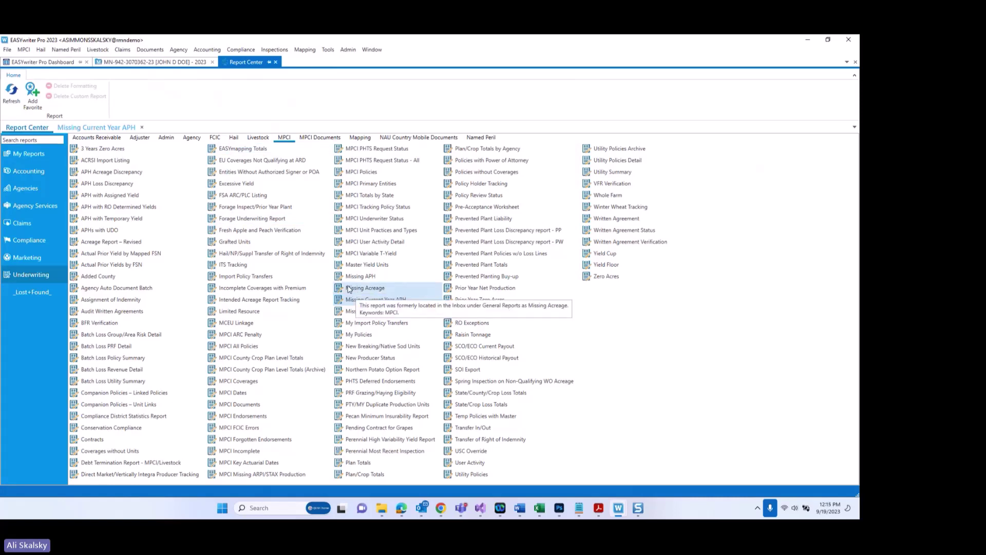
click(92, 129)
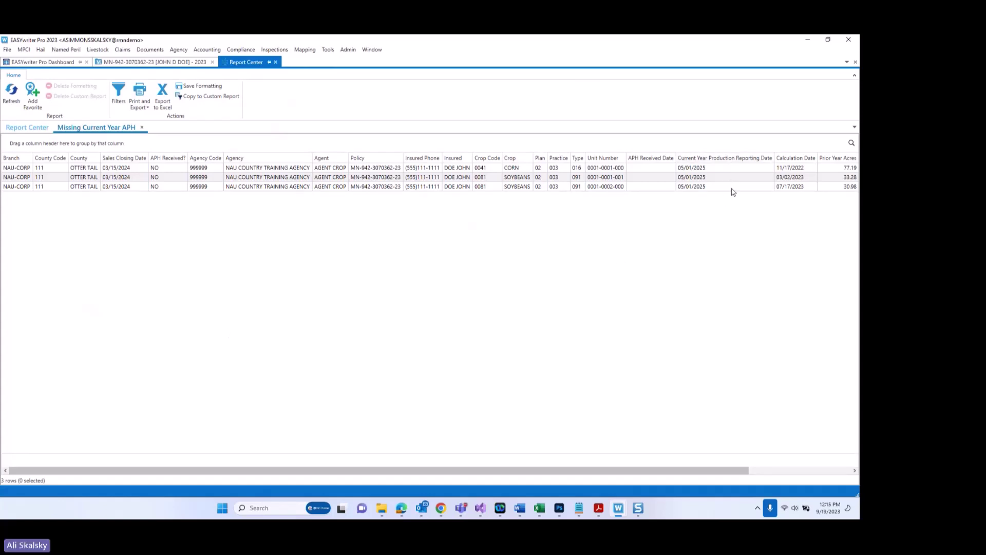
drag(730, 470, 857, 475)
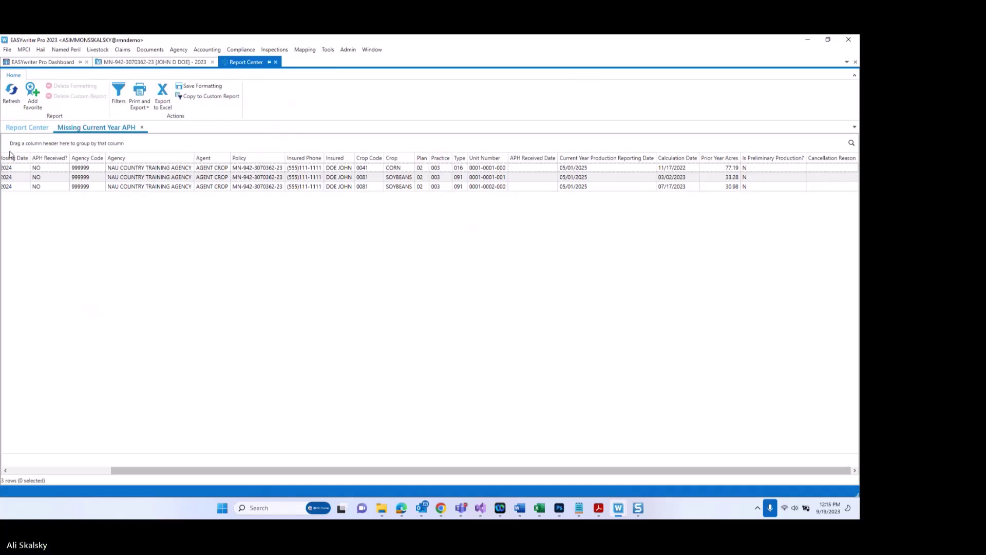
click(38, 62)
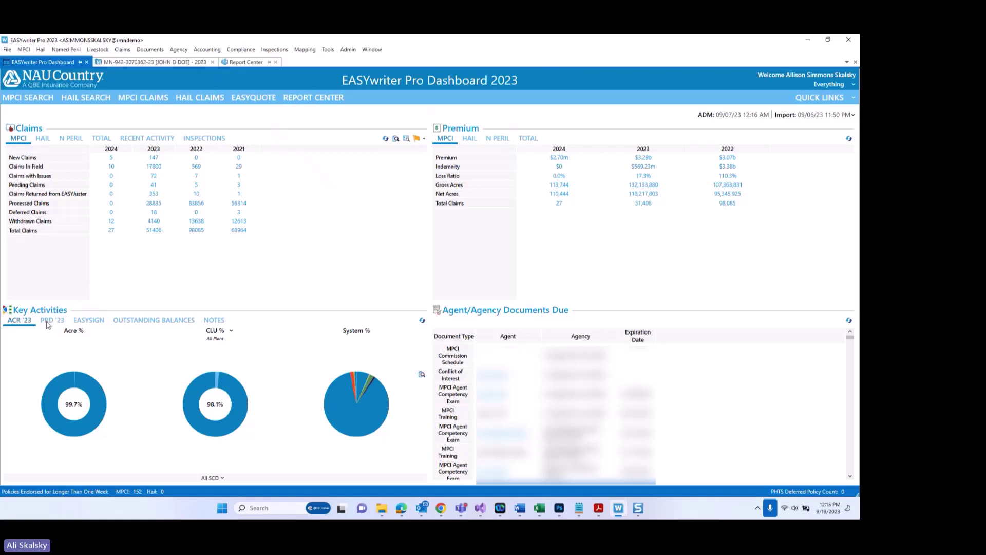
click(48, 324)
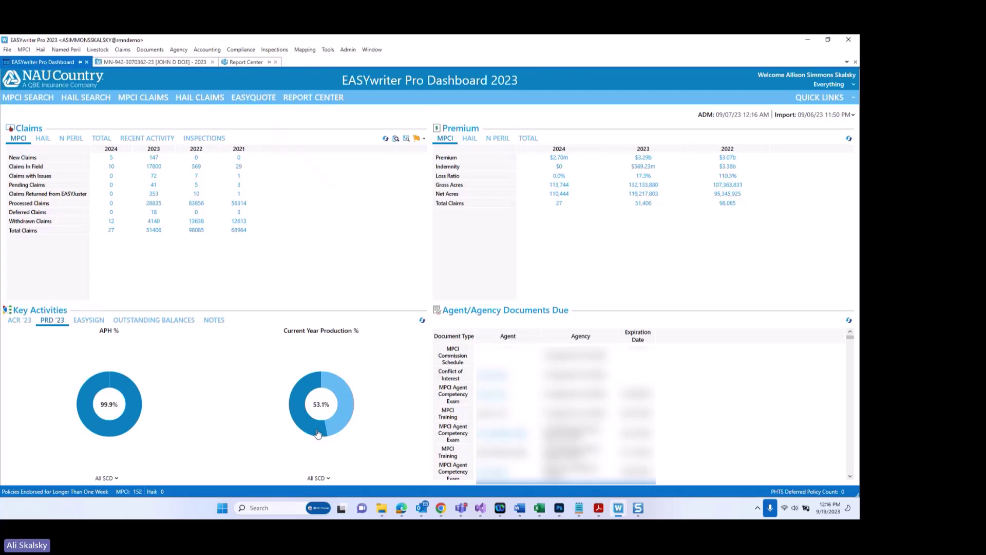
Step: Show the PRD '23 charts with 99.9% APH and 53.1% current-year production
mouse_move(318, 433)
Step: In the 2024 system, look up the insured's MPCI policy by policy number and open it
click(664, 453)
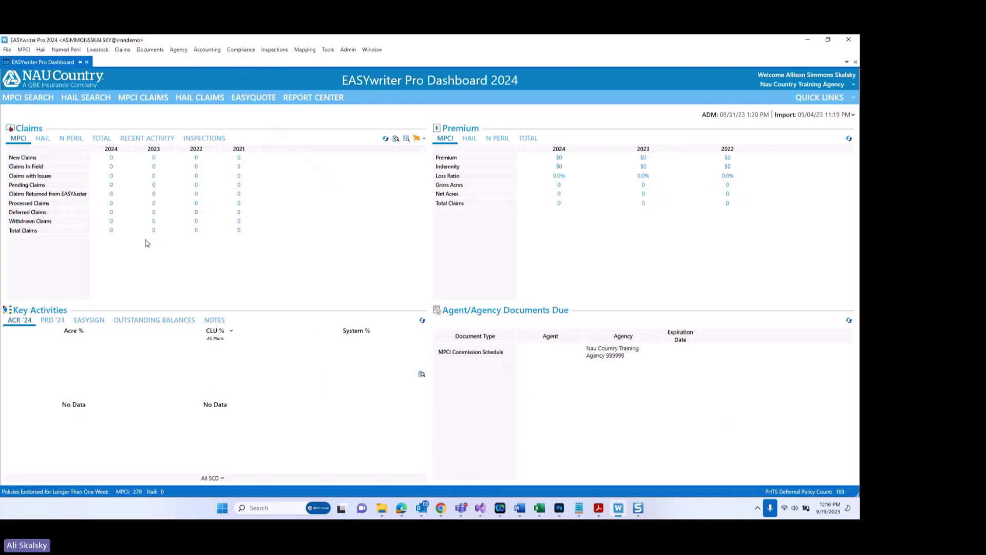
click(24, 49)
click(34, 62)
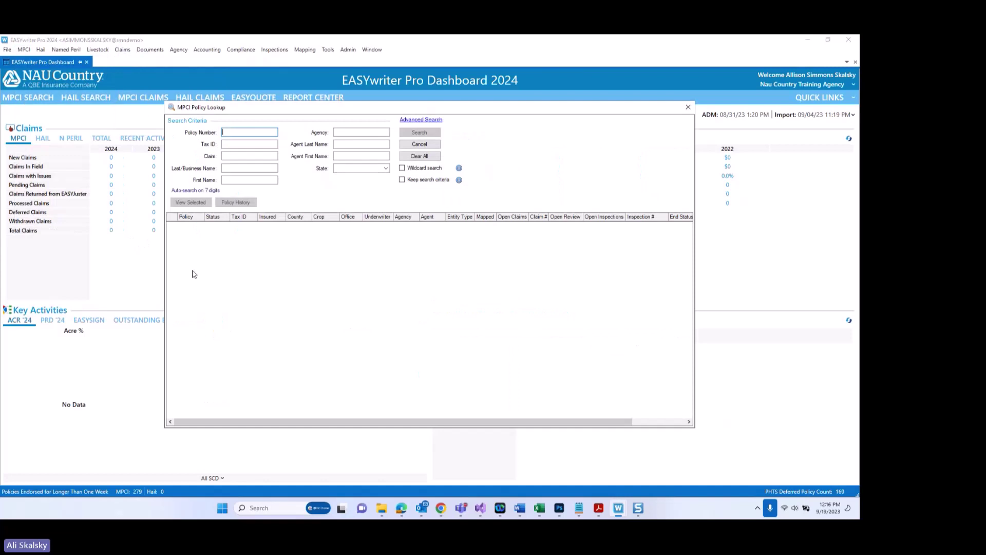
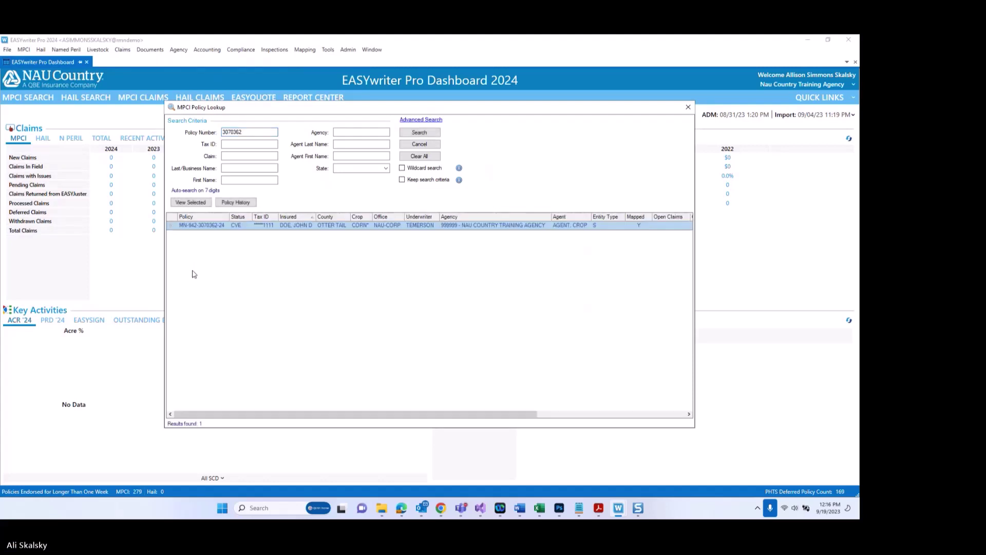
double_click(378, 226)
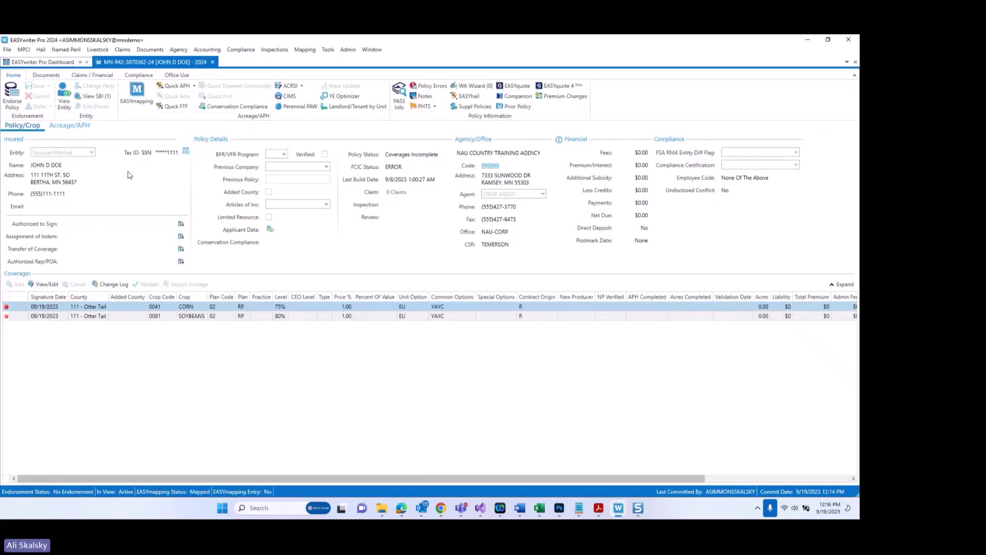
click(194, 86)
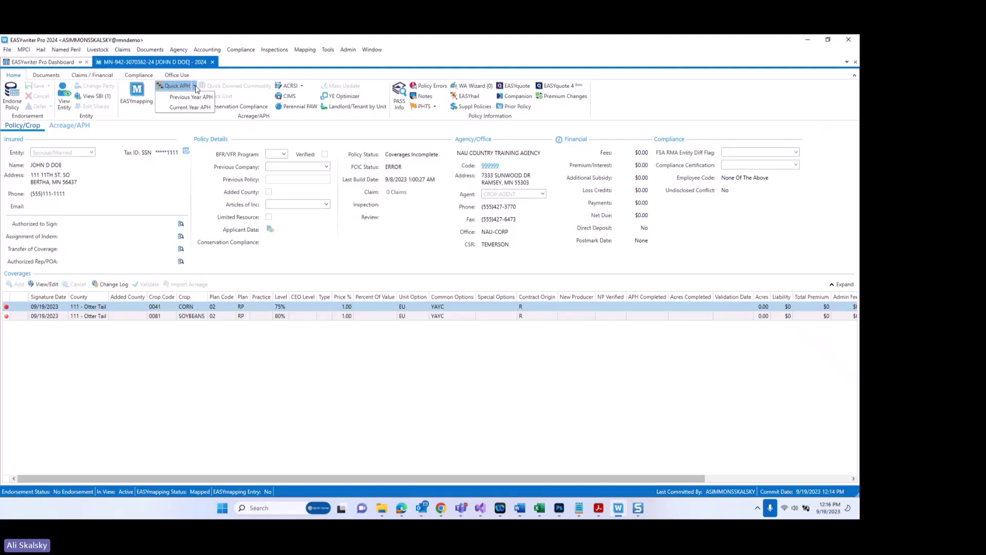
click(191, 97)
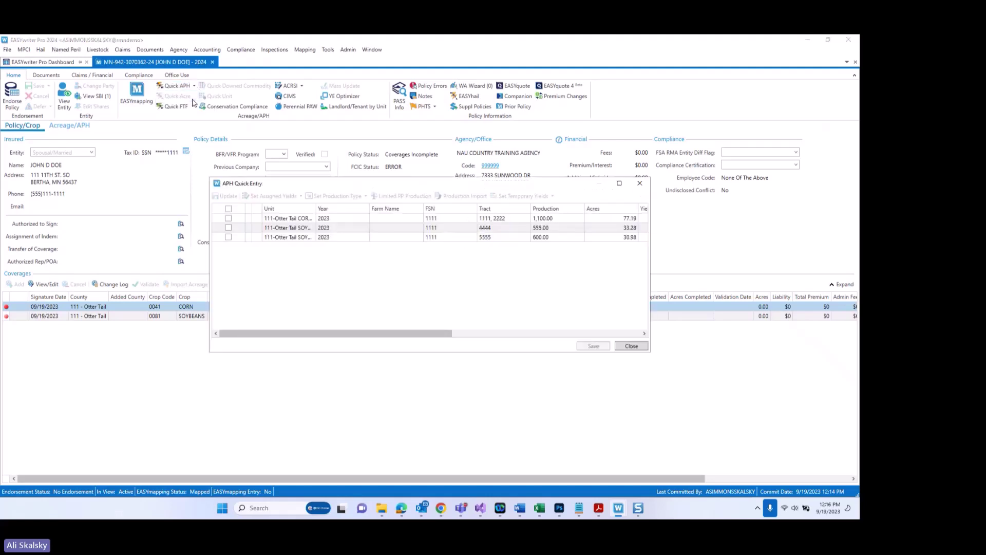
drag(431, 337, 486, 349)
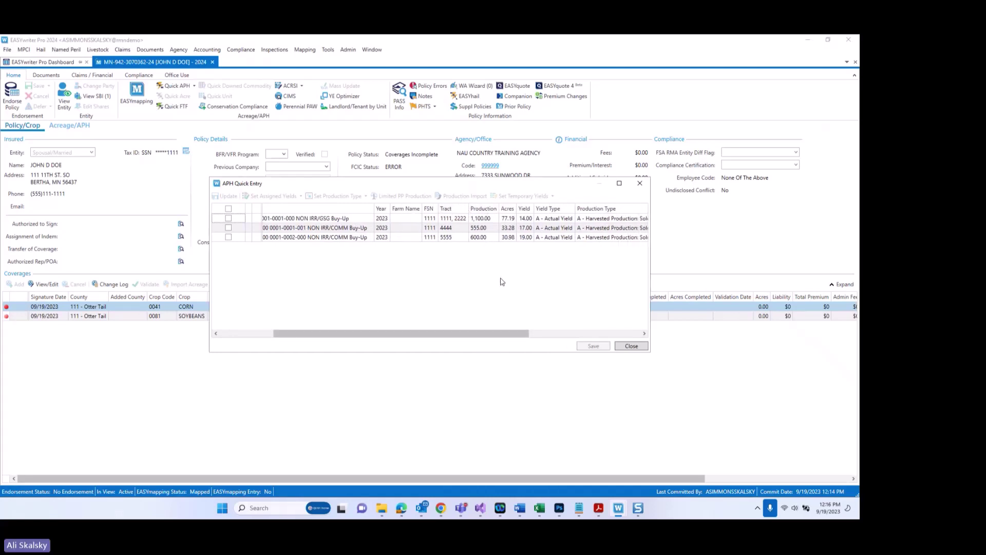
click(632, 347)
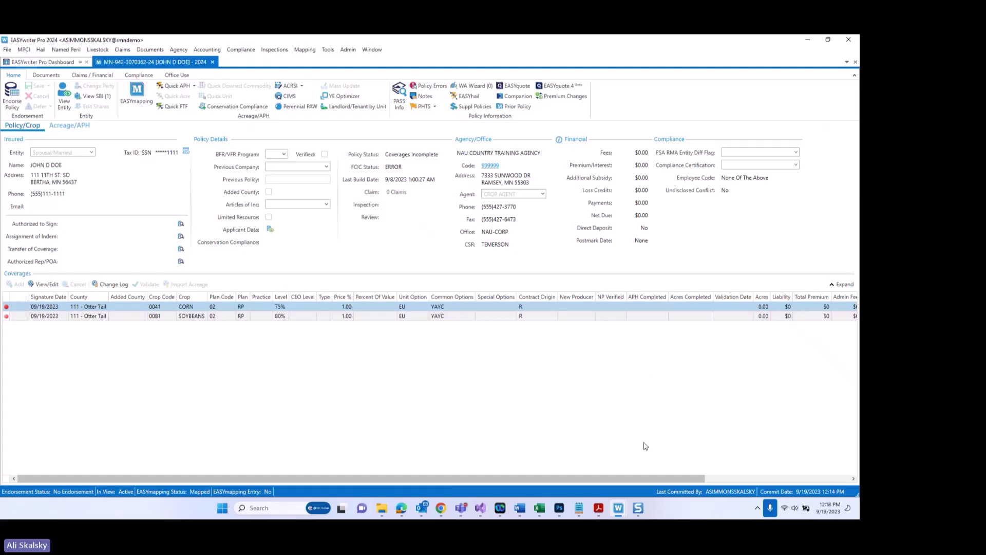
Step: From the 2023 policy's Policy Documents, launch the Add Policy Documents wizard
mouse_move(619, 508)
click(590, 455)
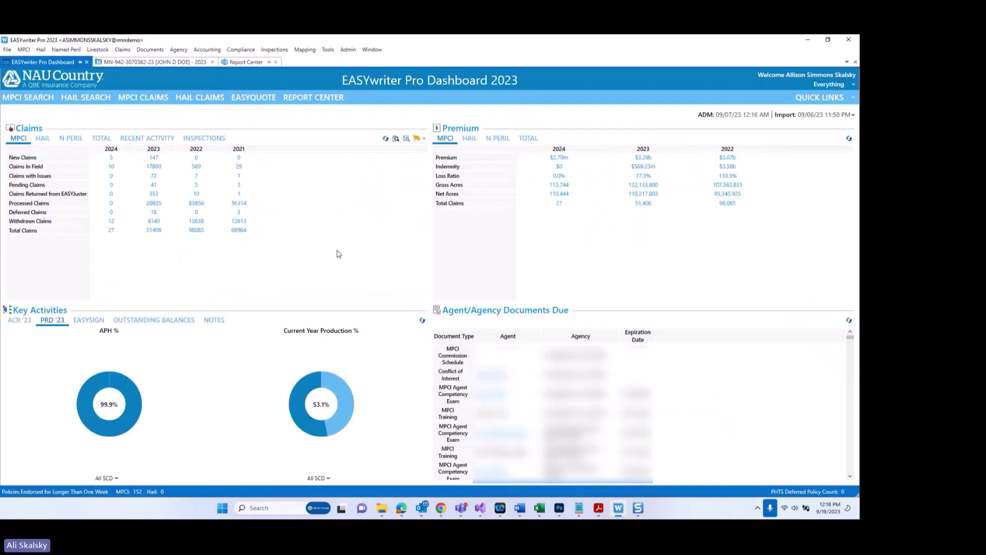
click(172, 64)
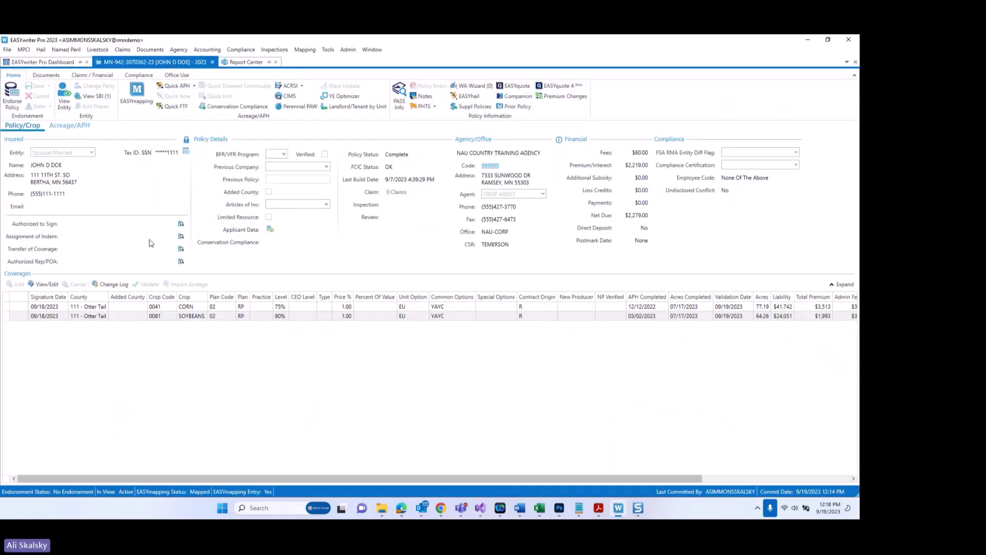
click(47, 76)
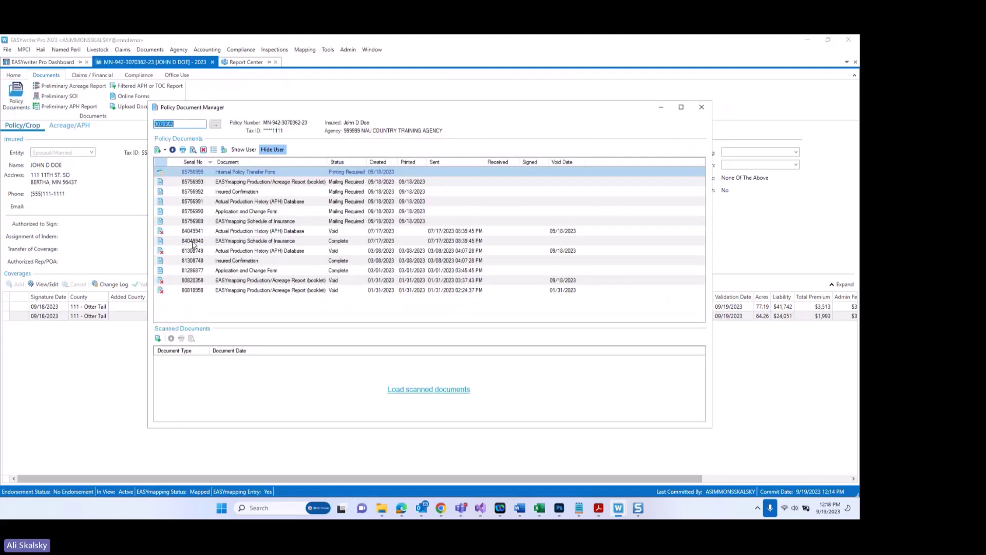
click(159, 150)
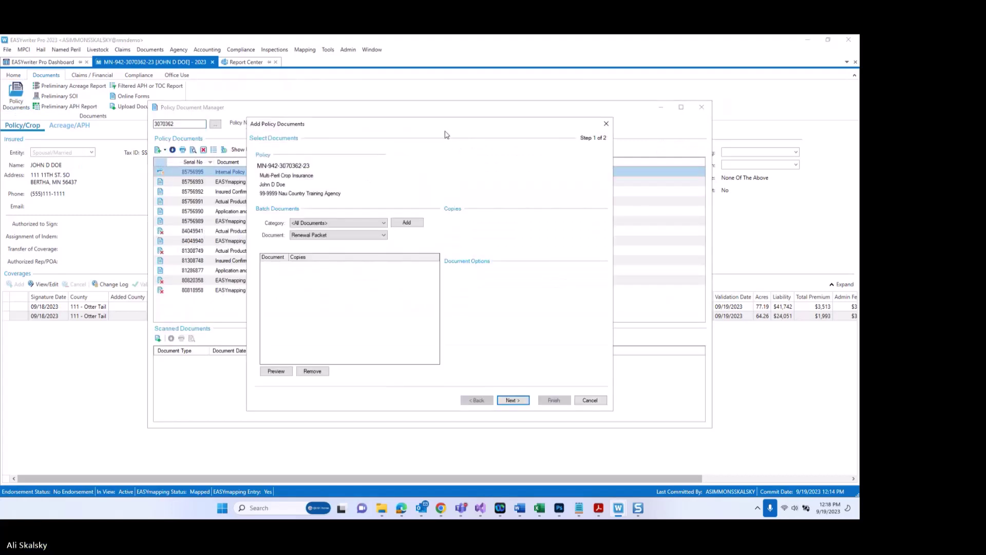
Step: Queue the Actual Production History (APH) Database document in the wizard
drag(333, 128, 252, 130)
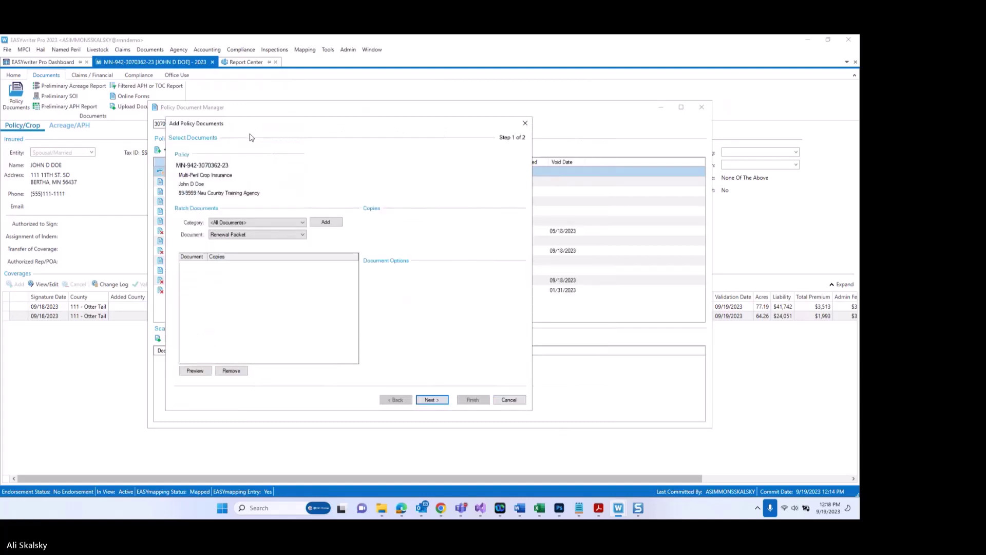
click(296, 235)
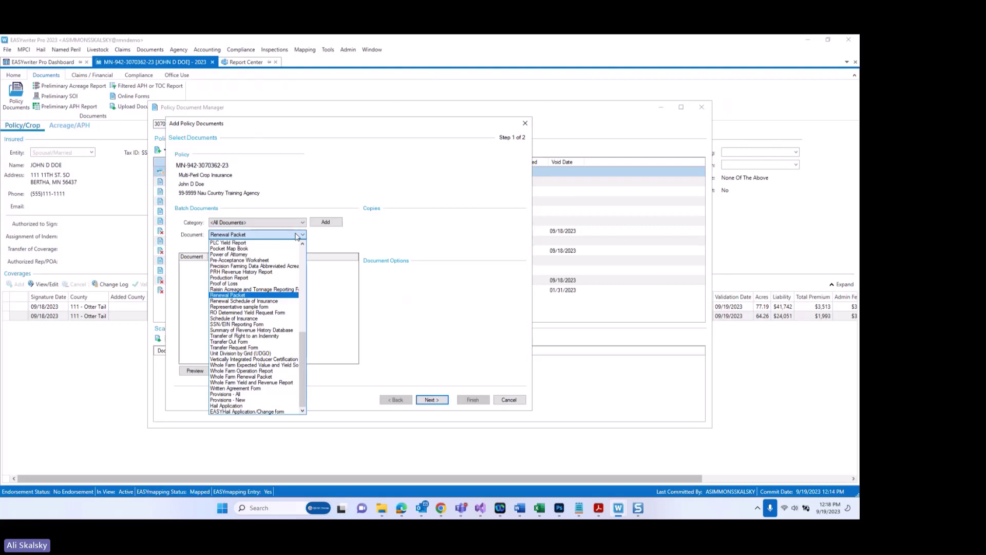
scroll(290, 241, up, 15)
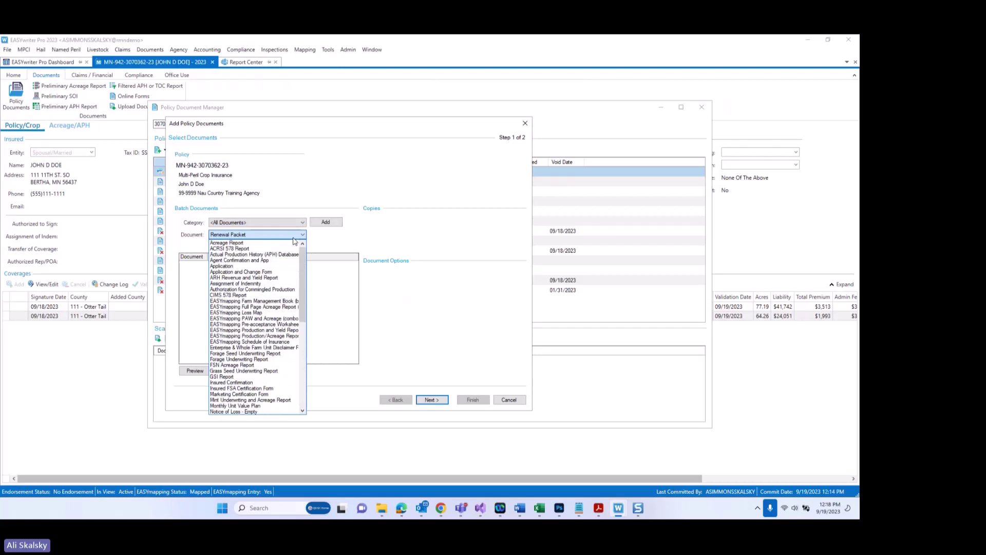
click(264, 256)
click(326, 223)
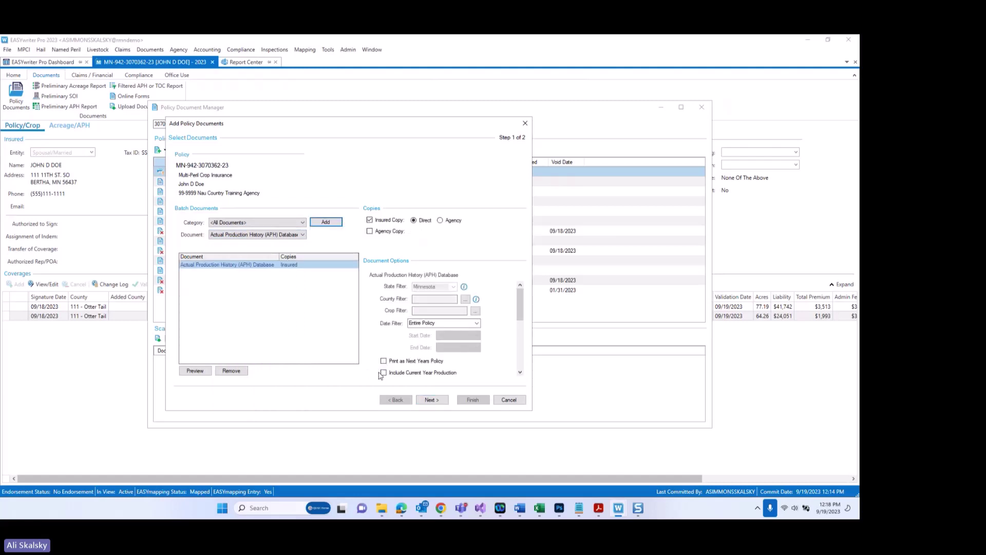
Step: Set the APH document to print as next year's policy with current-year production, and preview it
click(384, 362)
click(384, 373)
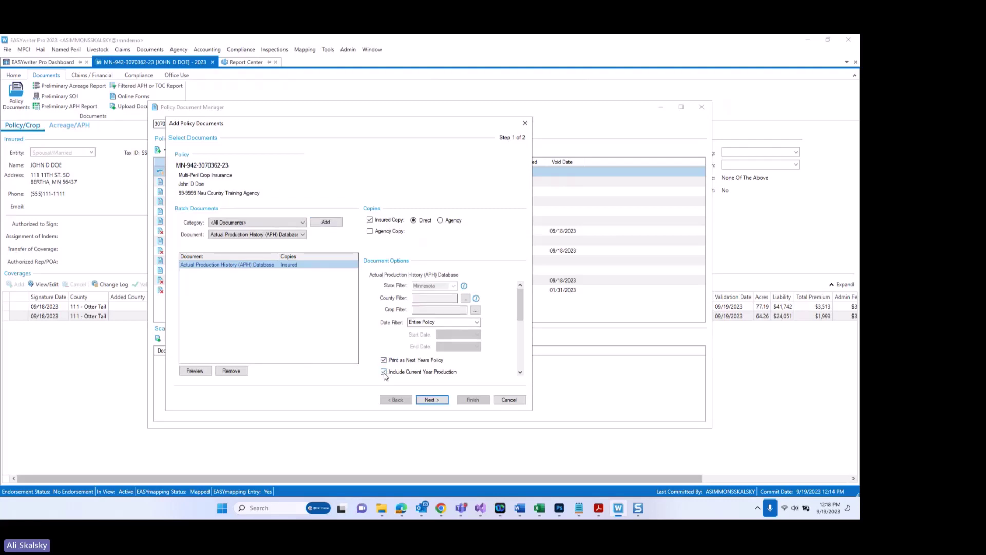
click(191, 372)
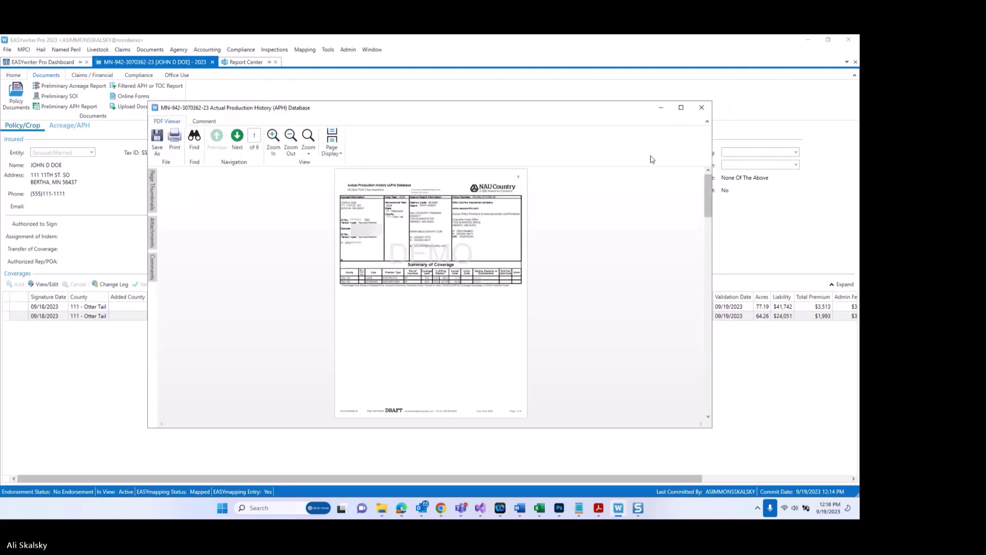
Step: Enlarge the APH preview, page to page 3's per-unit production details, then close it
click(681, 107)
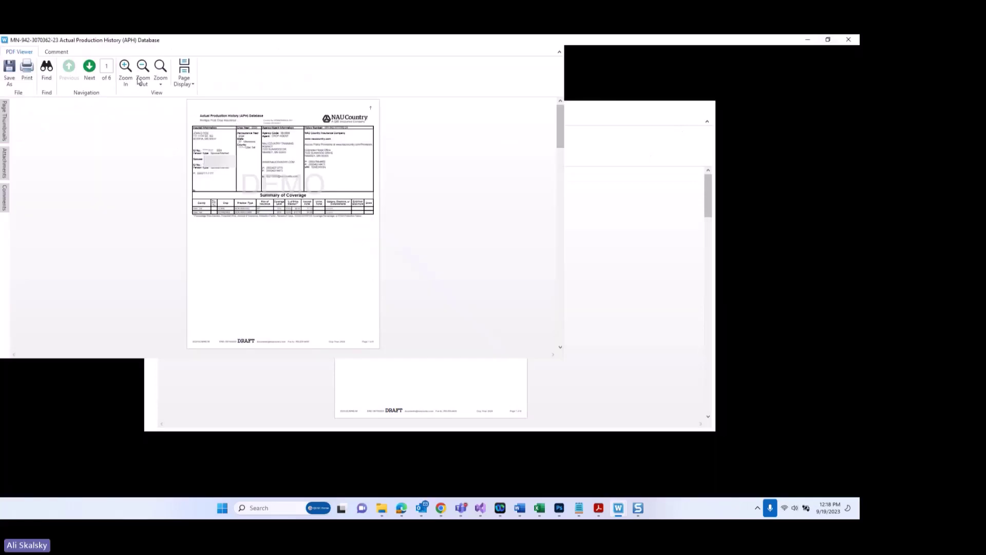
click(126, 77)
click(126, 76)
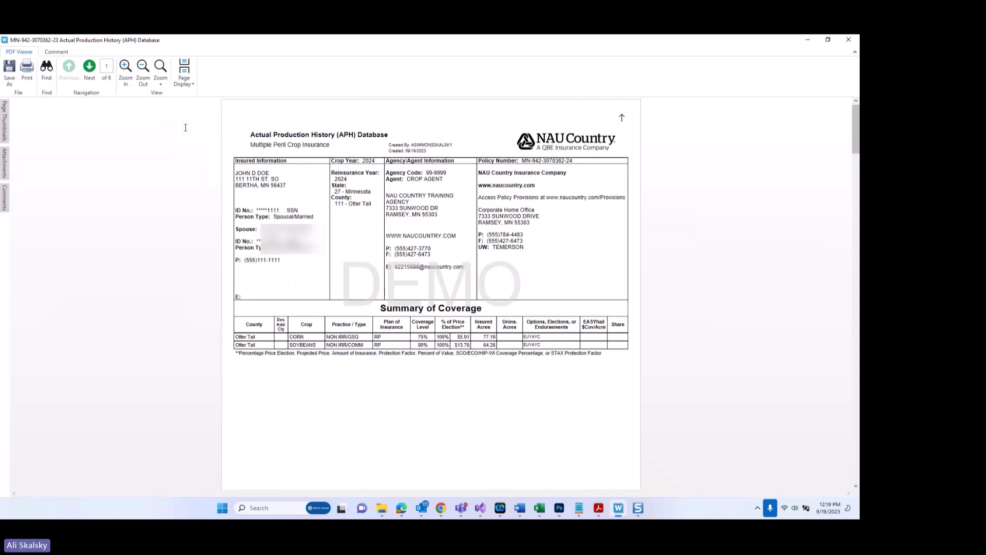
click(91, 72)
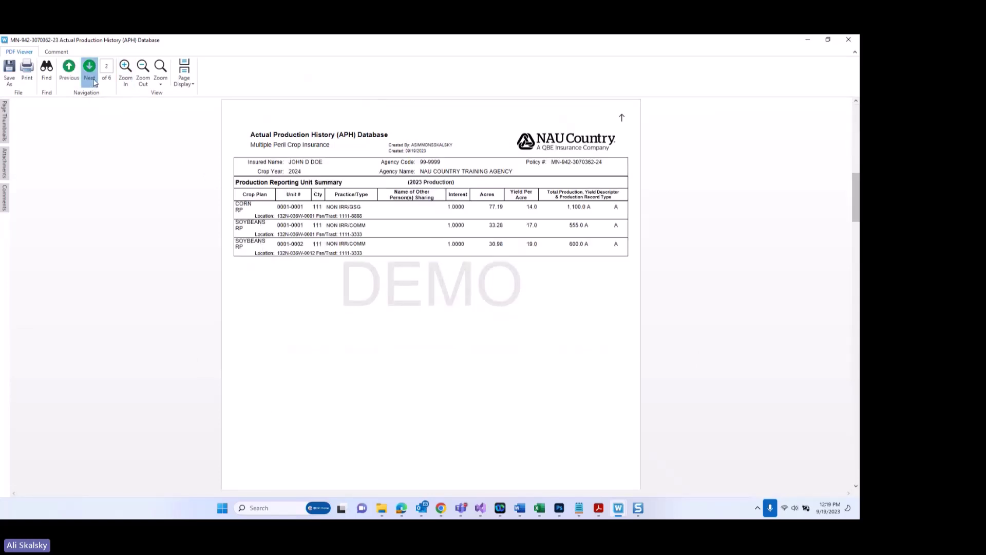
click(90, 71)
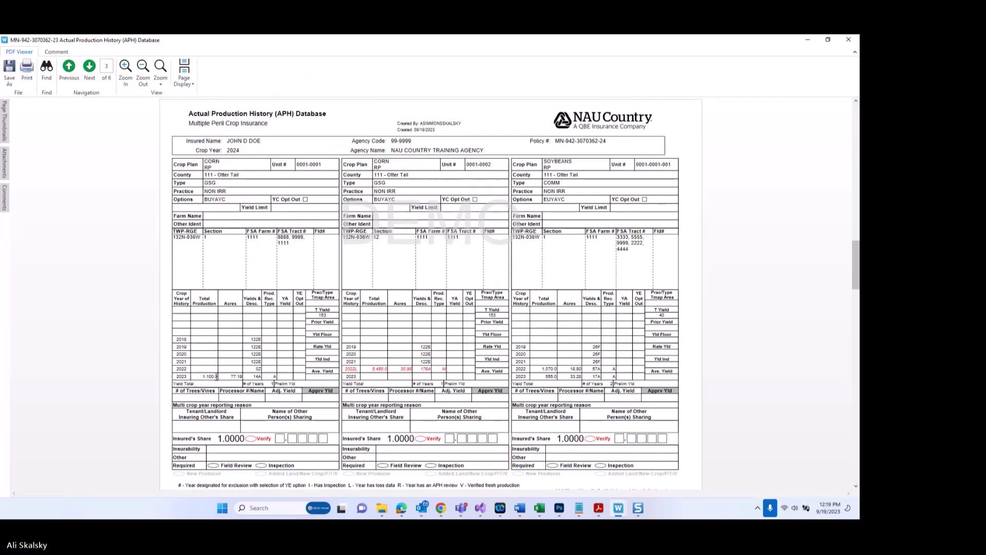
drag(209, 376, 221, 376)
click(851, 39)
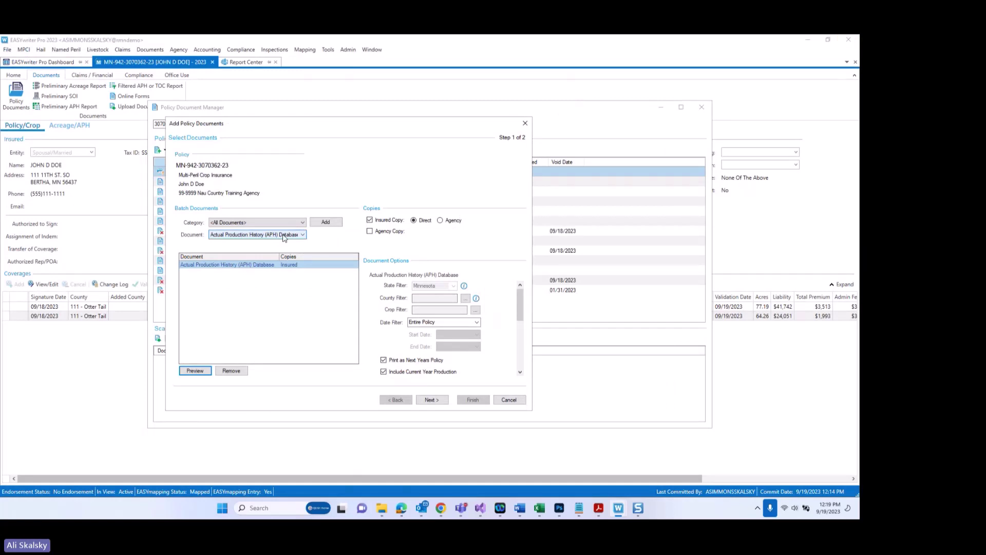
click(283, 236)
Step: Queue the Production Report, printed as next year's policy
scroll(285, 363, down, 2)
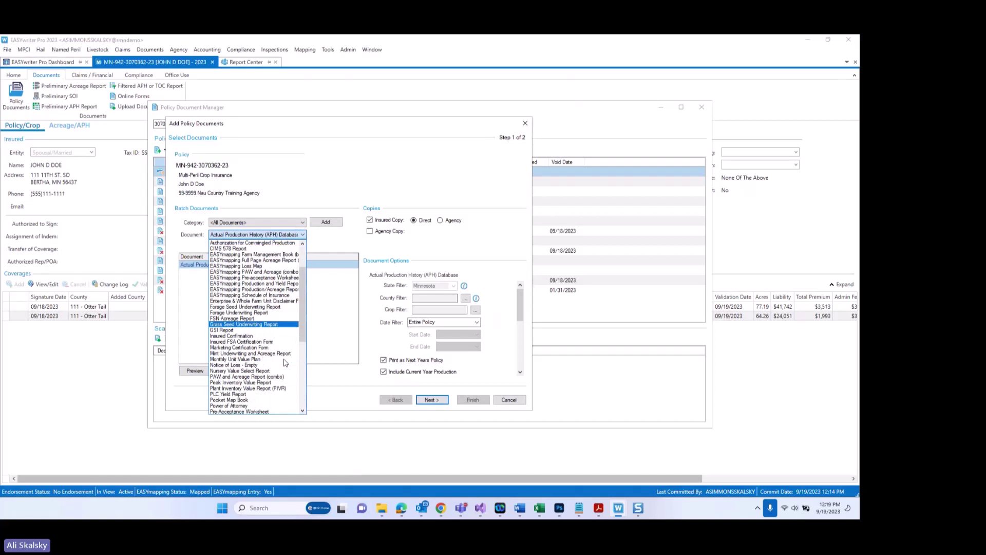
scroll(286, 363, down, 1)
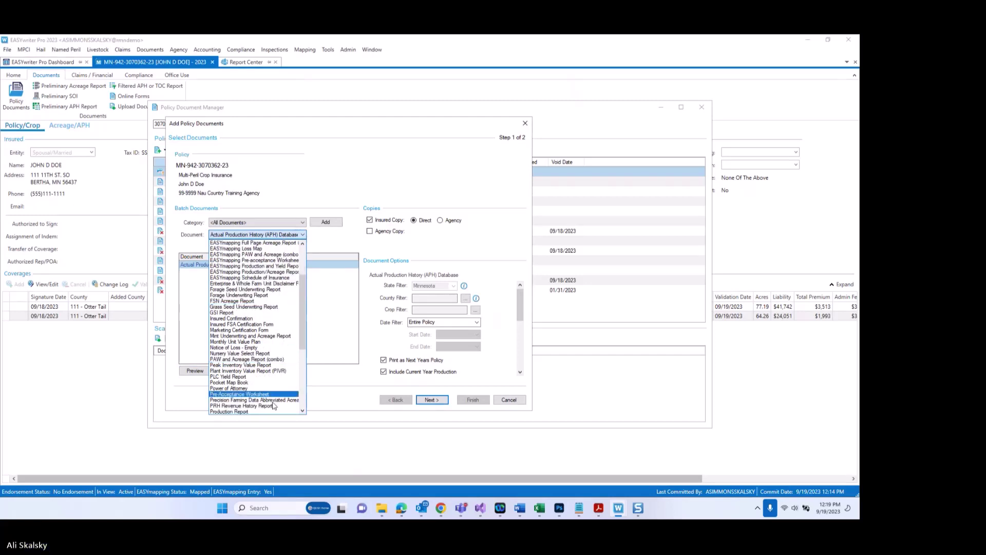
click(257, 411)
click(324, 224)
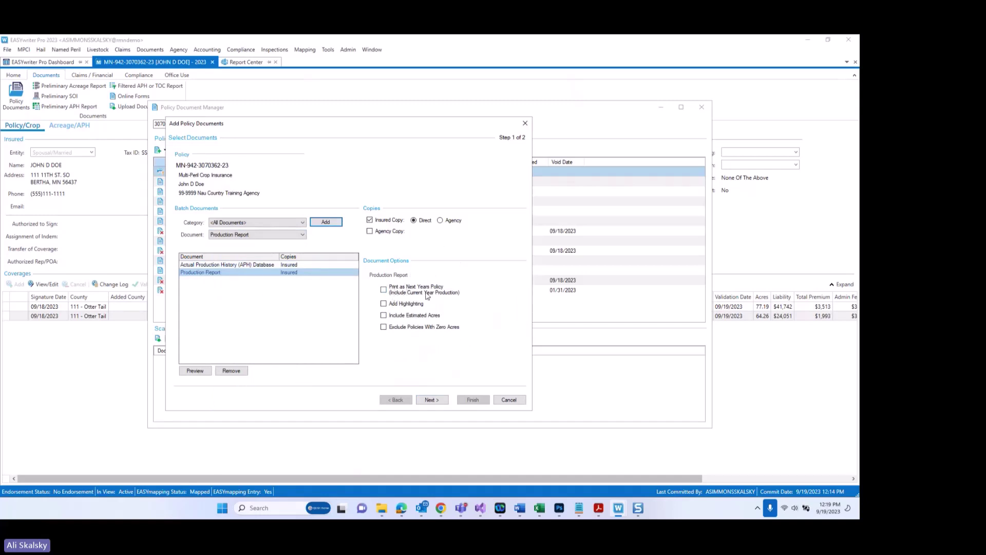
click(384, 291)
Step: Select ARH Revenue and Yield Report as the next document
click(289, 237)
scroll(284, 282, up, 5)
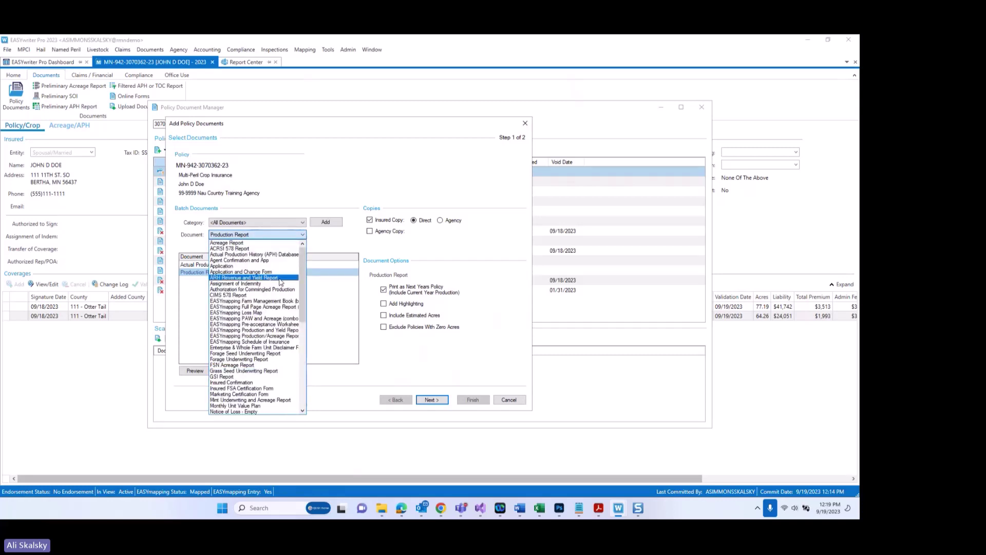
click(281, 281)
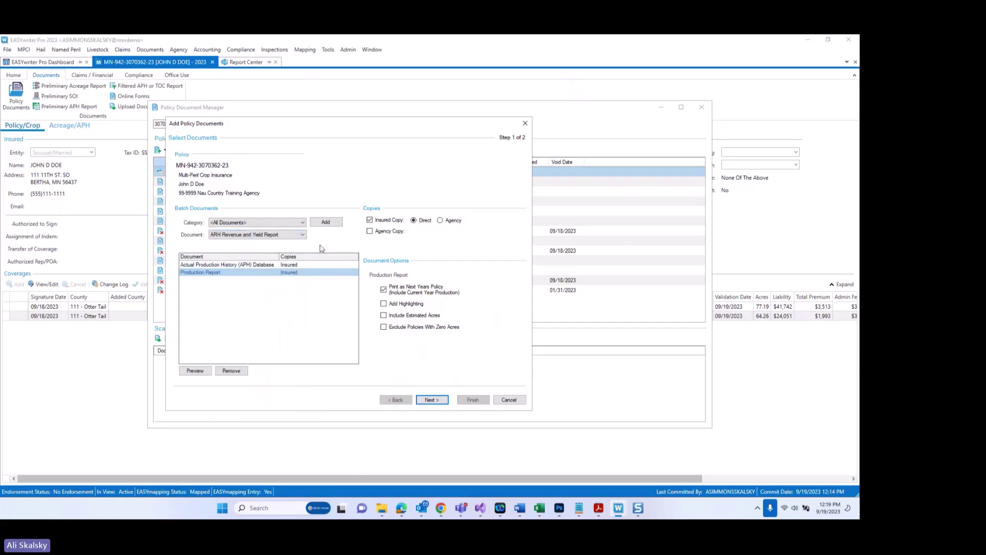
Step: Queue the ARH Revenue and Yield Report and the Renewal Packet, both including current-year production
click(328, 223)
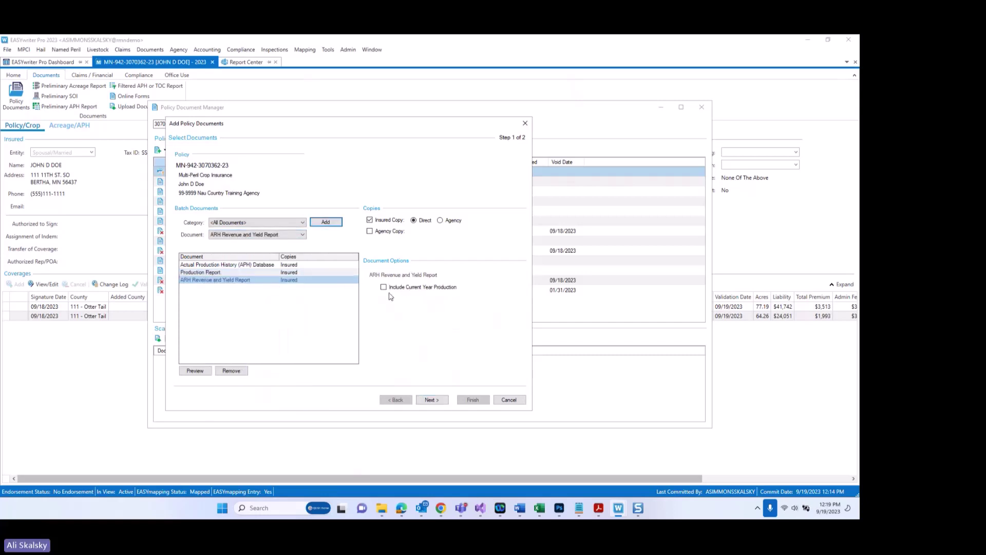
click(385, 288)
click(301, 235)
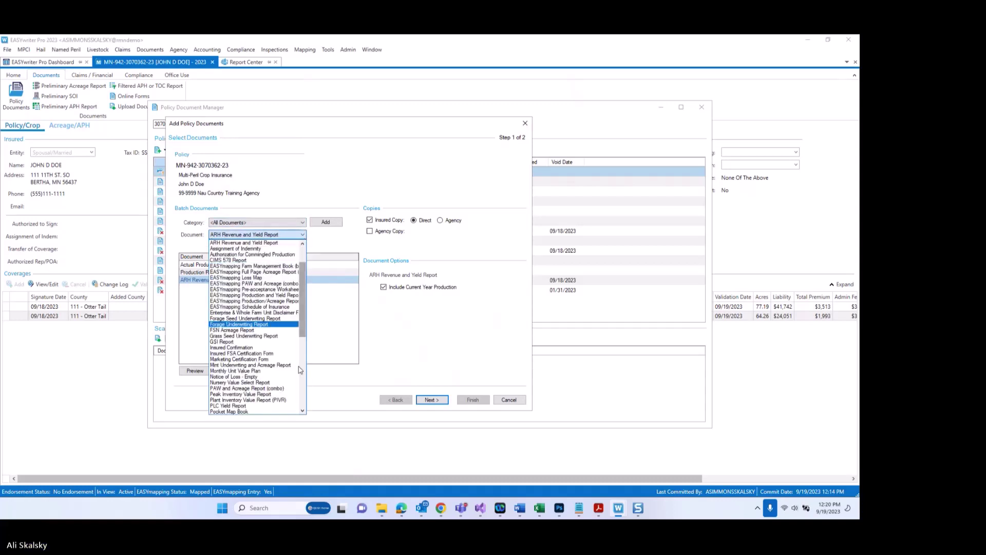
click(302, 411)
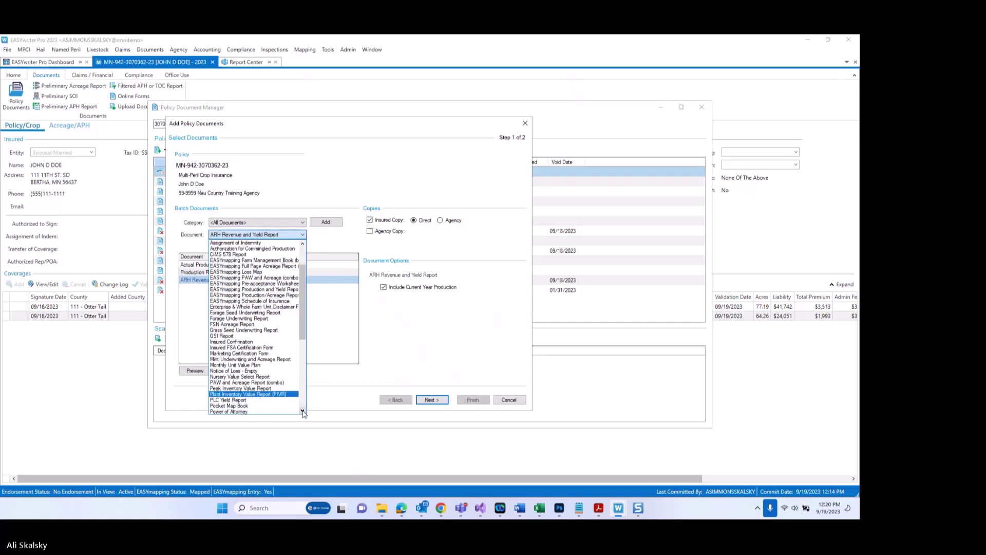
click(302, 411)
click(303, 411)
click(303, 411)
click(302, 411)
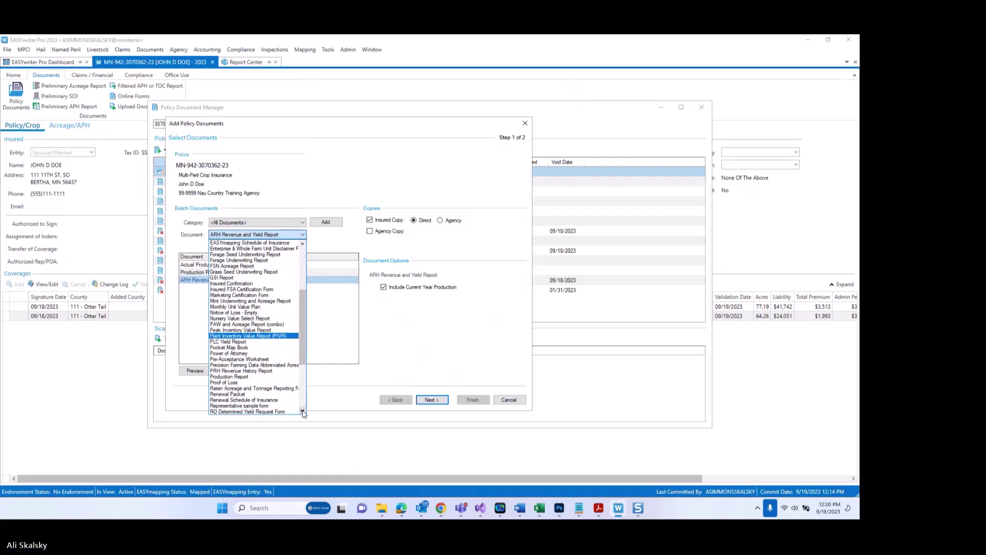
click(302, 411)
click(303, 411)
click(303, 411)
click(303, 411)
click(302, 411)
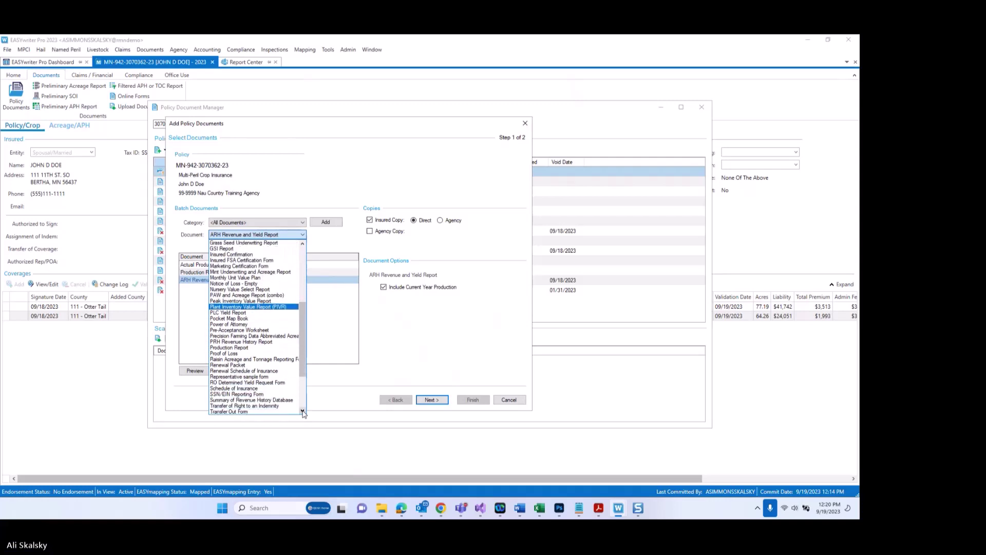
click(271, 366)
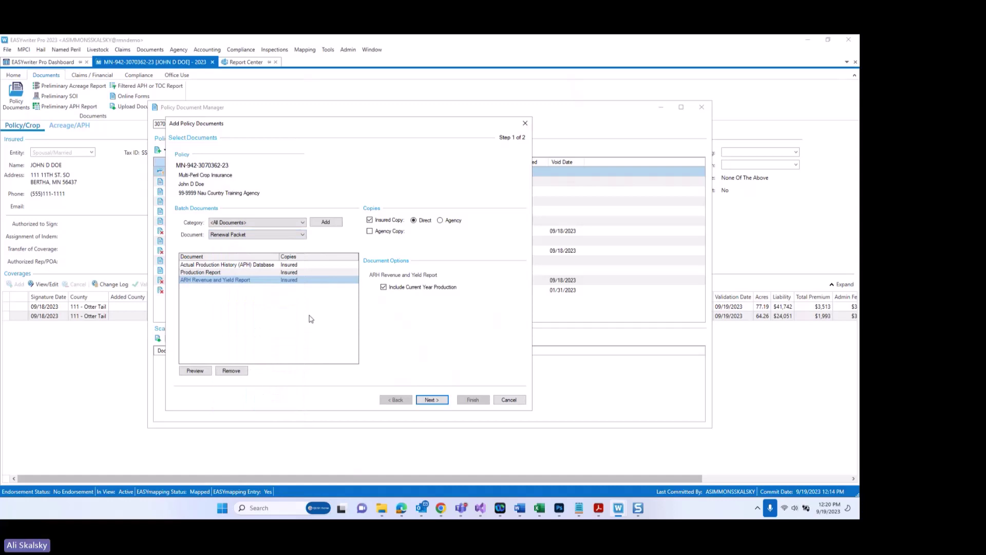
click(333, 224)
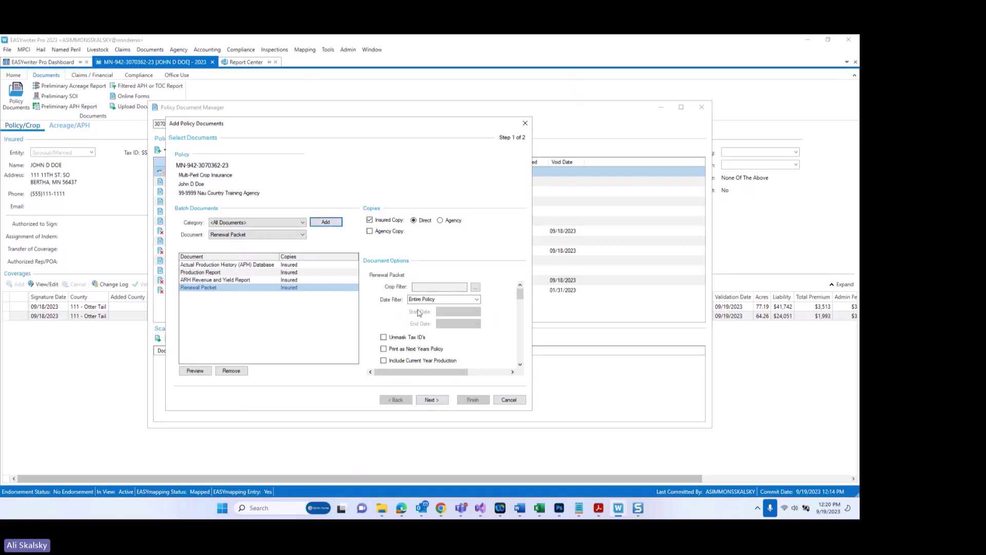
click(383, 361)
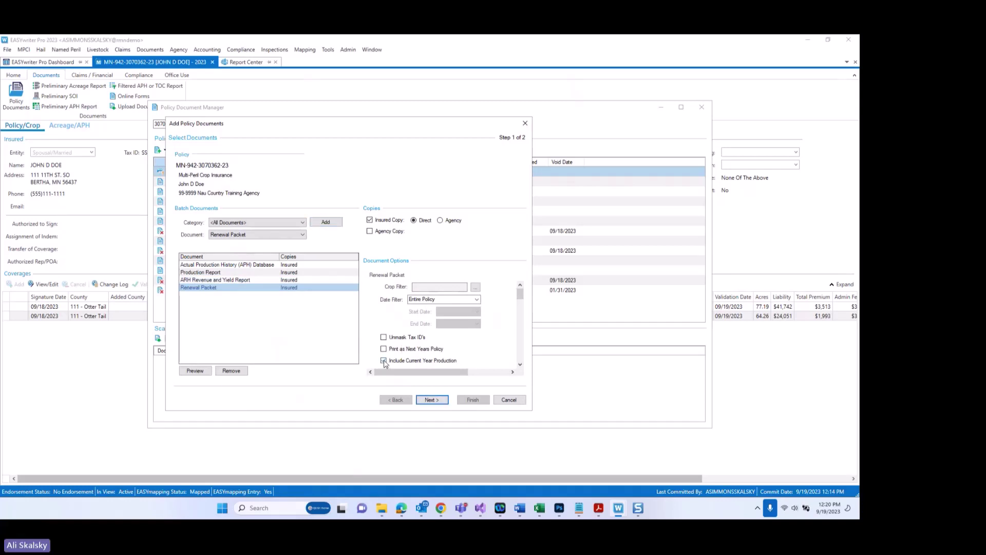